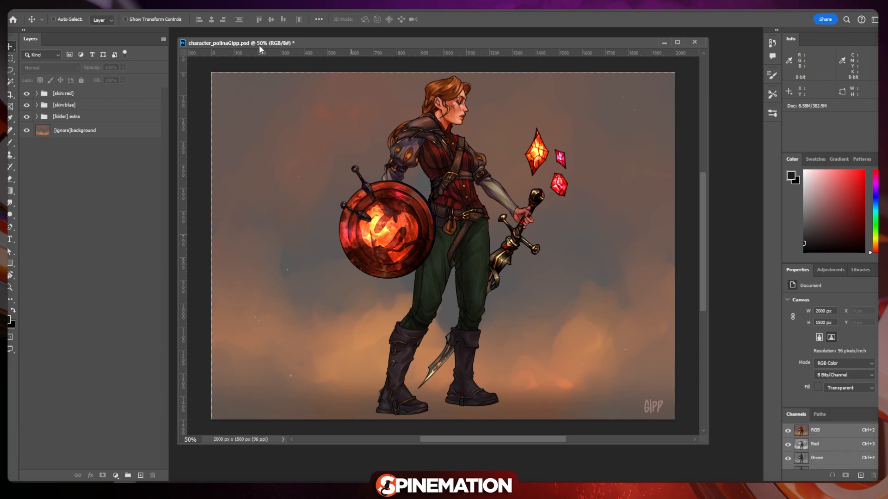
# Step: Run the PhotoshopToSpine script on the character document and look over its export settings and output paths
pyautogui.click(22, 11)
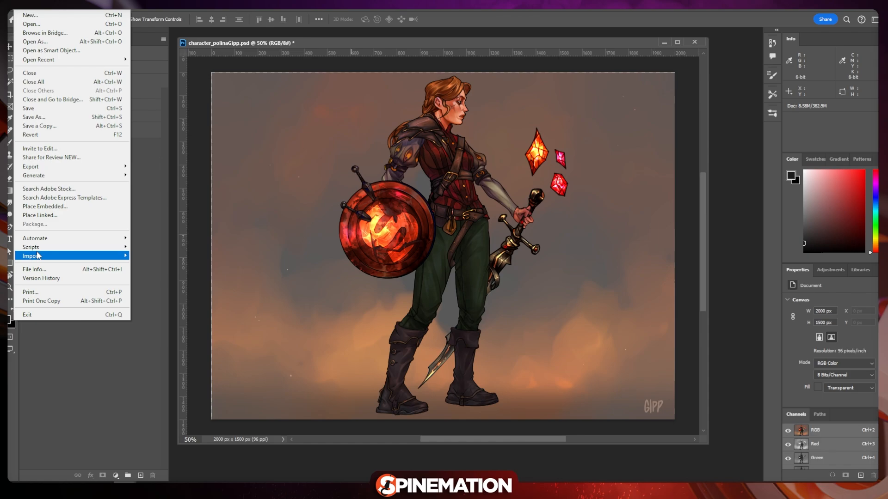
pyautogui.moveTo(39, 250)
pyautogui.click(157, 328)
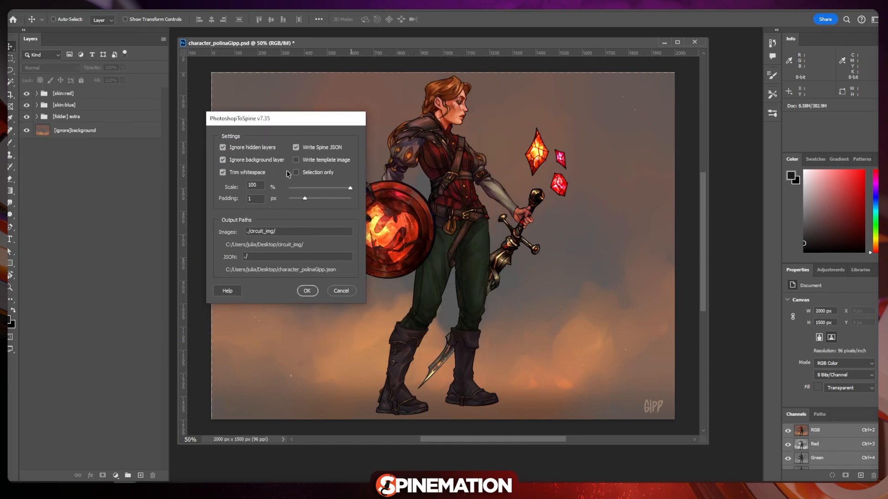
pyautogui.moveTo(288, 124); pyautogui.dragTo(352, 121)
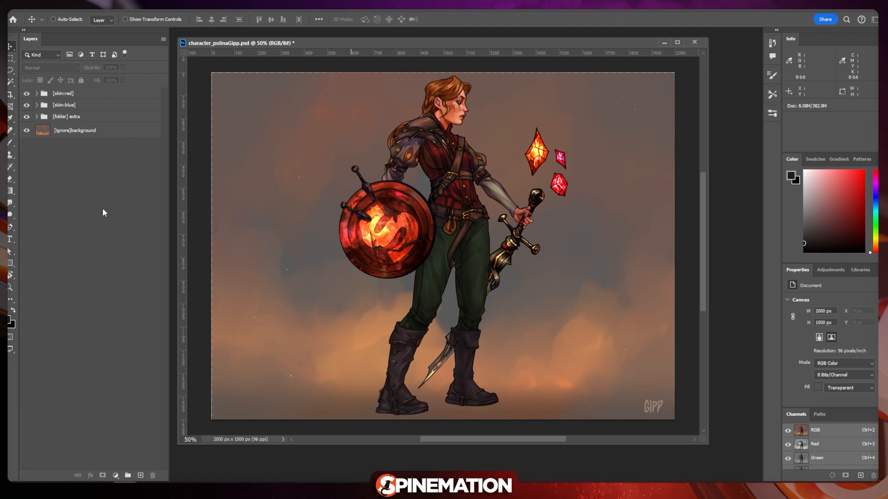
# Step: Switch to the browser and read the Tags section of the spine-scripts Photoshop README, including the [bone] and [folder] tags
pyautogui.click(56, 484)
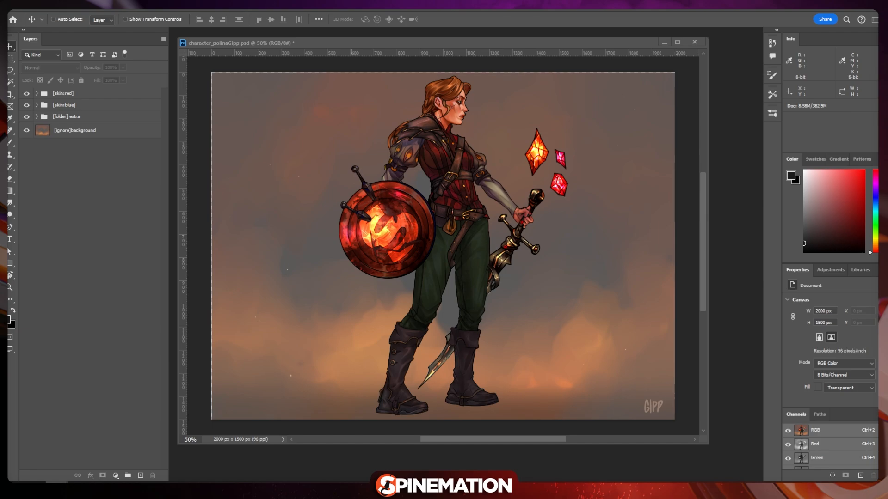
pyautogui.moveTo(462, 0); pyautogui.dragTo(461, 37)
pyautogui.scroll(-3, 387, 238)
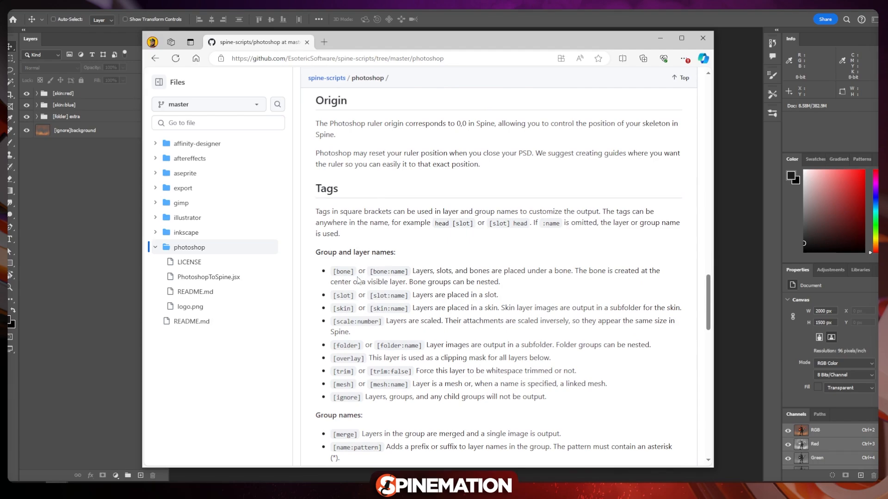
pyautogui.scroll(-3, 358, 280)
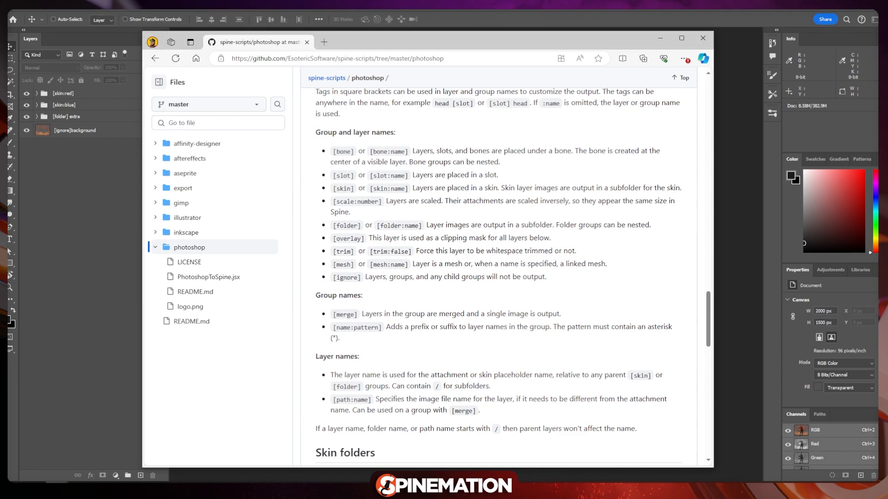
pyautogui.moveTo(332, 151); pyautogui.dragTo(354, 152)
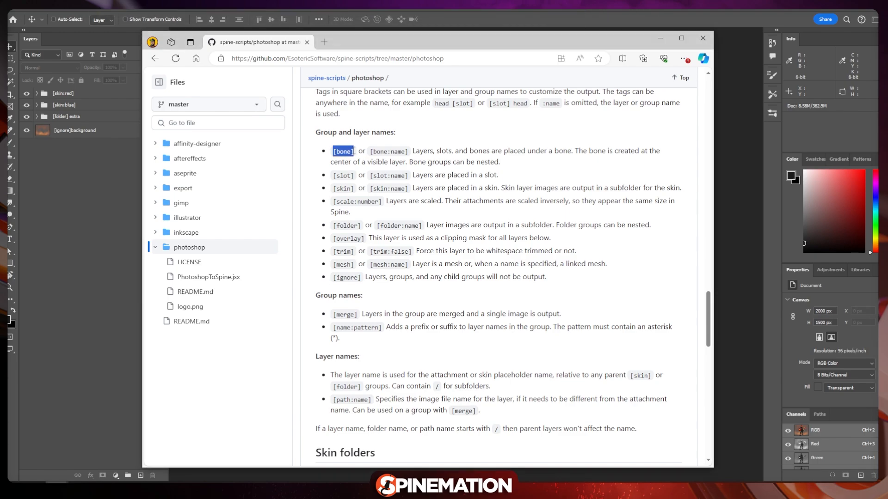
pyautogui.click(340, 174)
pyautogui.moveTo(334, 226); pyautogui.dragTo(360, 226)
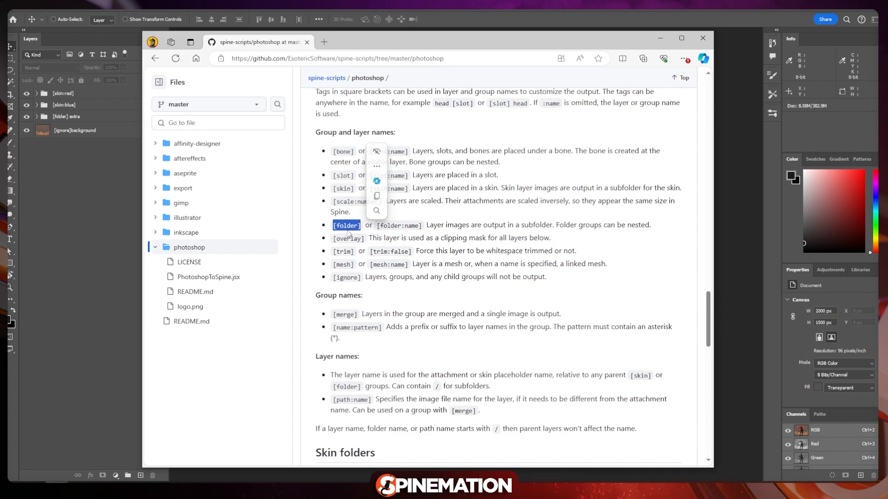
pyautogui.click(387, 238)
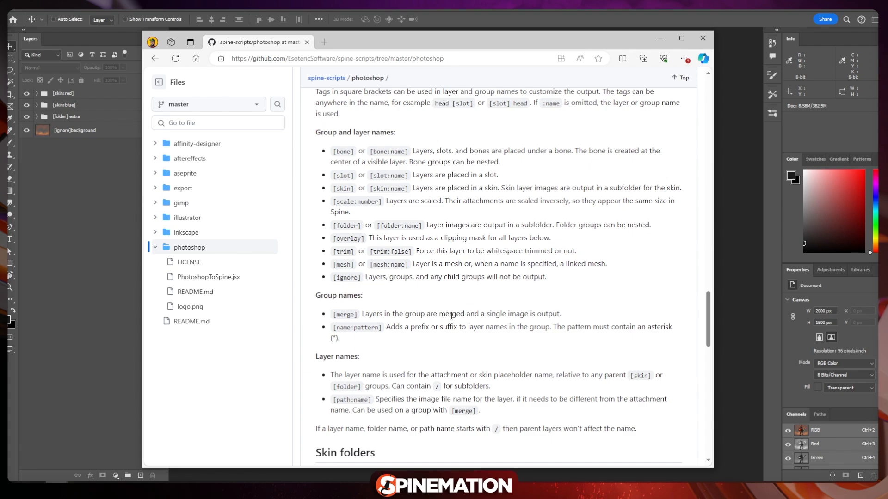
pyautogui.scroll(-1, 451, 316)
pyautogui.scroll(1, 388, 283)
pyautogui.scroll(-3, 319, 152)
pyautogui.scroll(6, 421, 333)
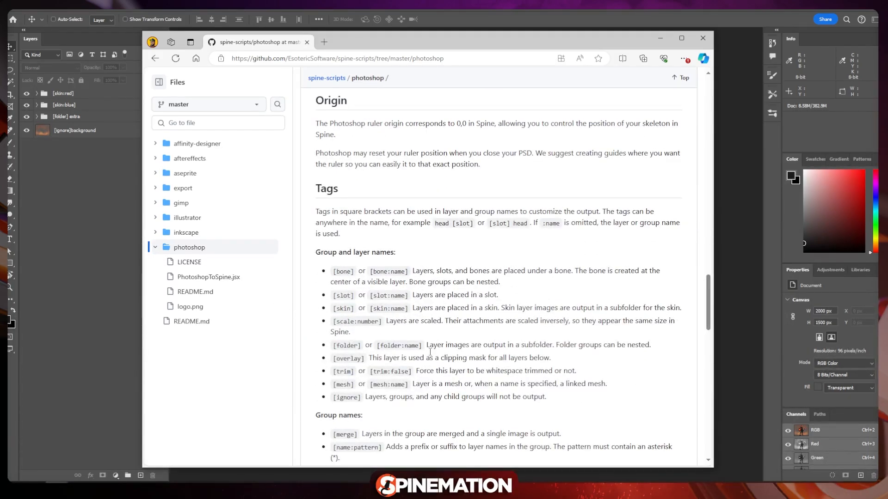
pyautogui.moveTo(481, 40); pyautogui.dragTo(481, 65)
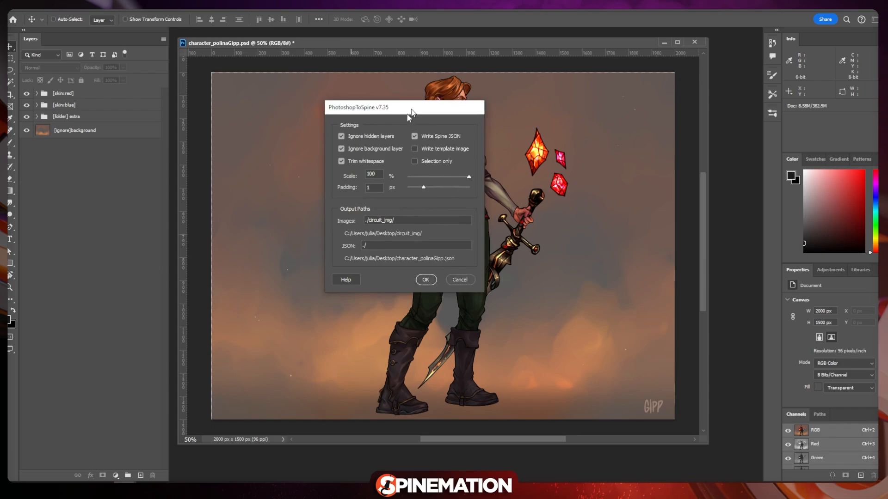
# Step: Dismiss the PhotoshopToSpine dialog without exporting and glance at the tag documentation in the browser before returning to Photoshop
pyautogui.moveTo(409, 110); pyautogui.dragTo(265, 122)
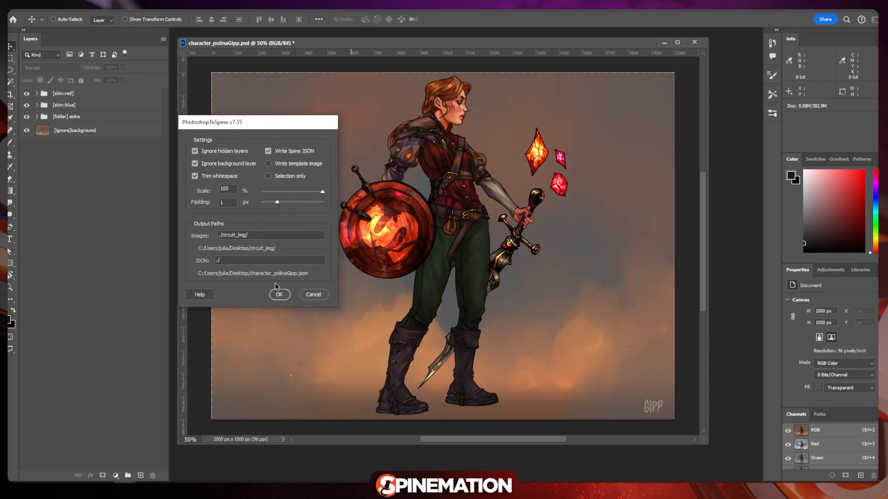
pyautogui.click(314, 297)
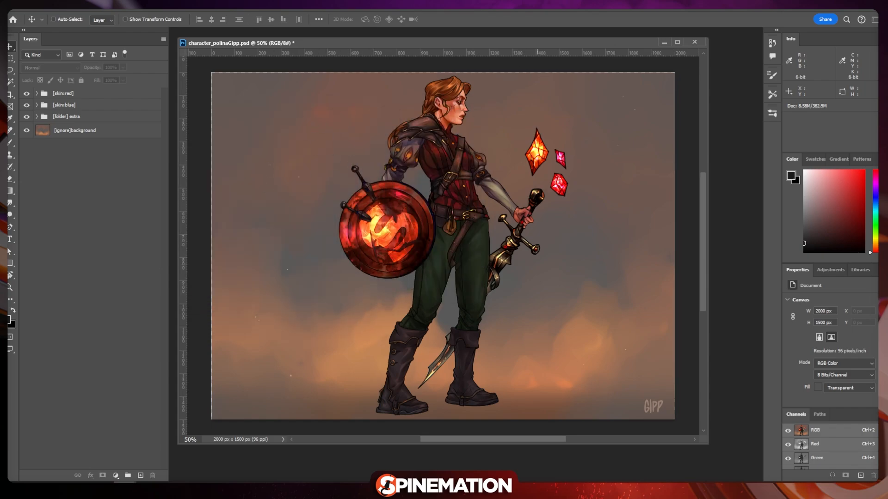
pyautogui.hotkey('alt', 'Tab')
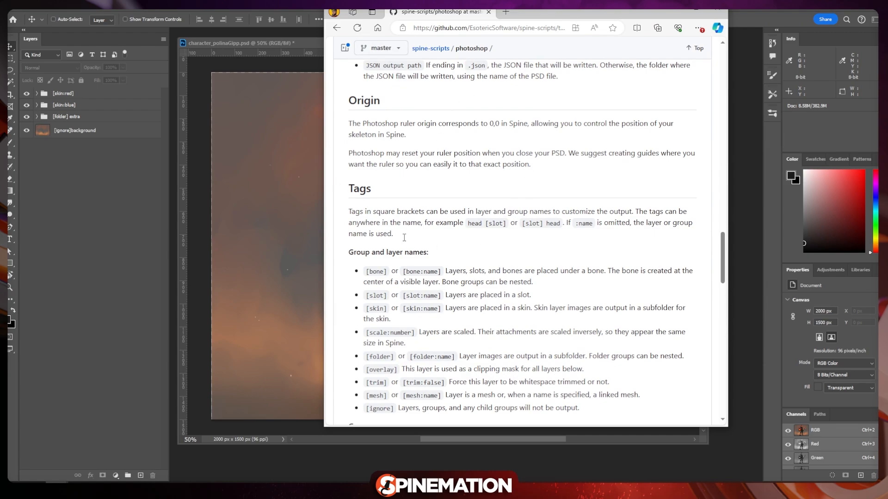
pyautogui.hotkey('alt', 'Tab')
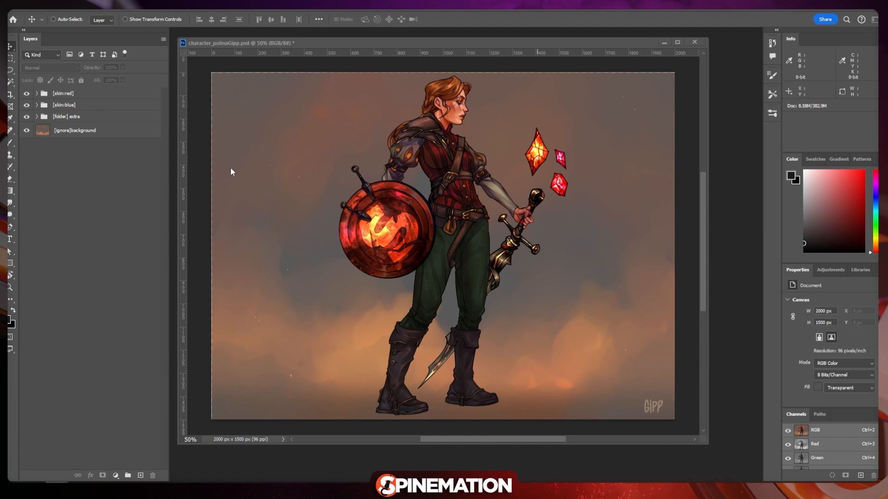
# Step: Highlight the [skin:red], [skin:blue] and [folder] extra groups in turn to examine their tagged names
pyautogui.click(91, 93)
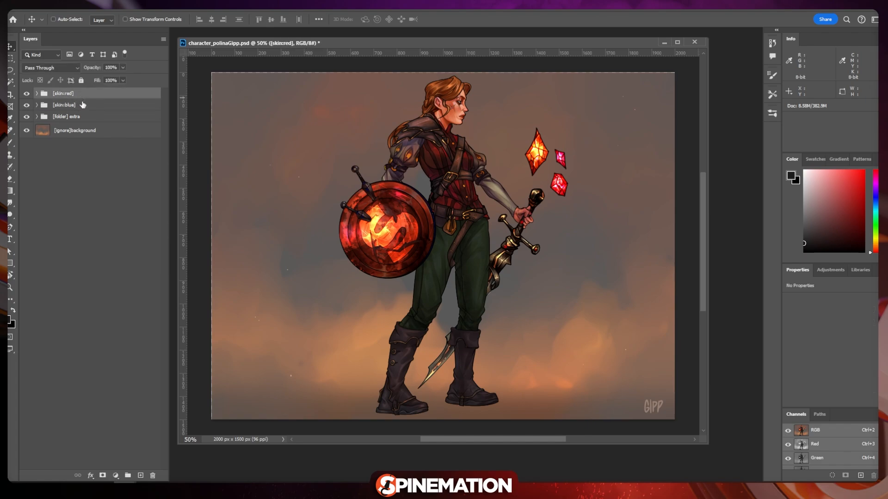
pyautogui.click(83, 105)
pyautogui.click(80, 95)
pyautogui.click(79, 105)
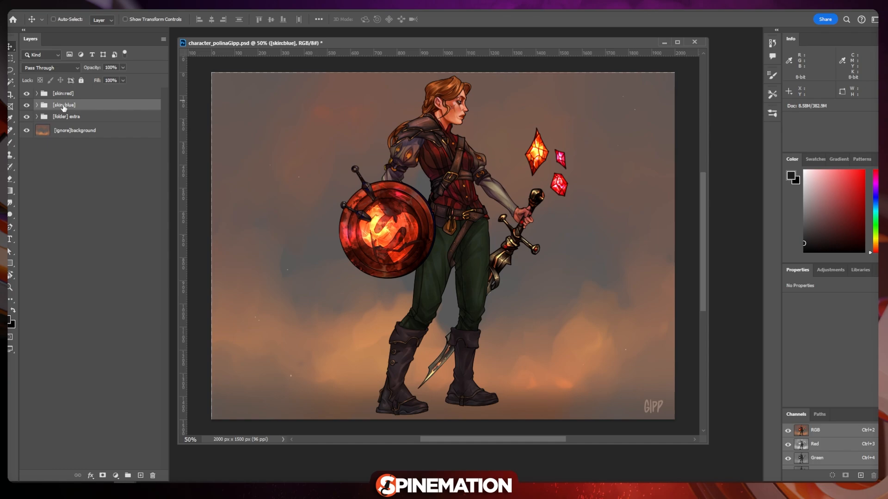
pyautogui.click(65, 117)
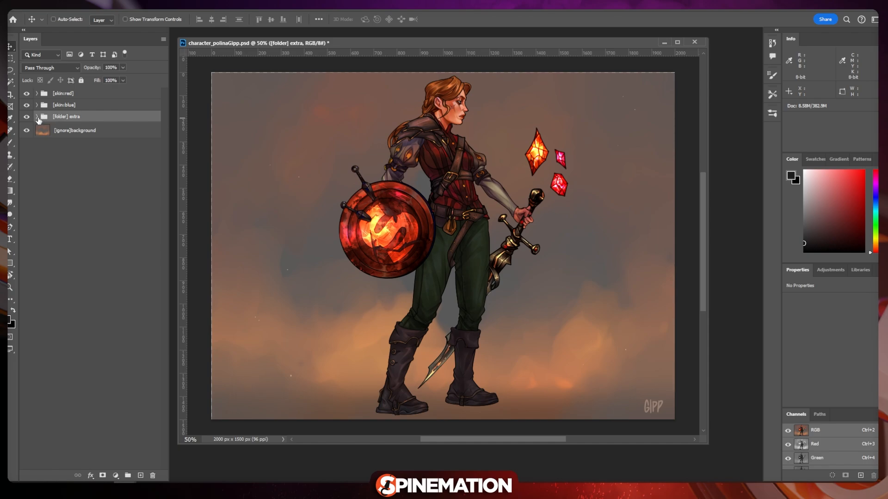
# Step: Try moving the gipp signature layer inside the [folder] extra group and undo the move
pyautogui.click(37, 117)
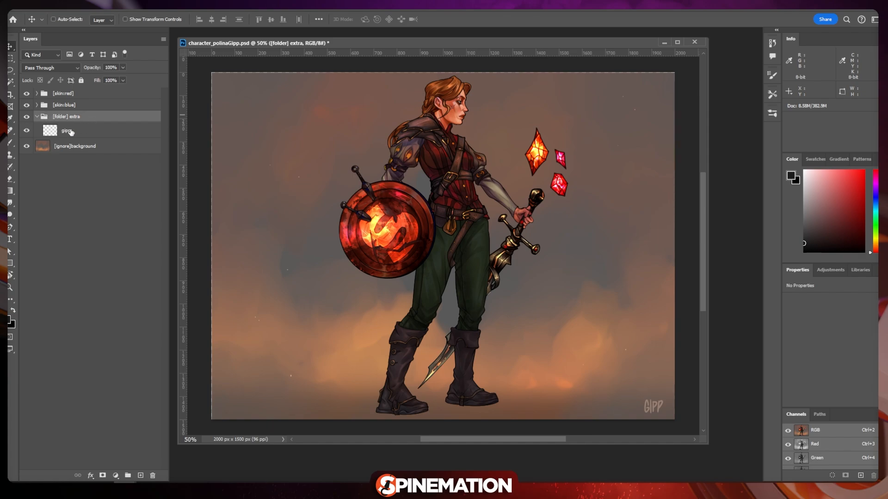
pyautogui.click(52, 133)
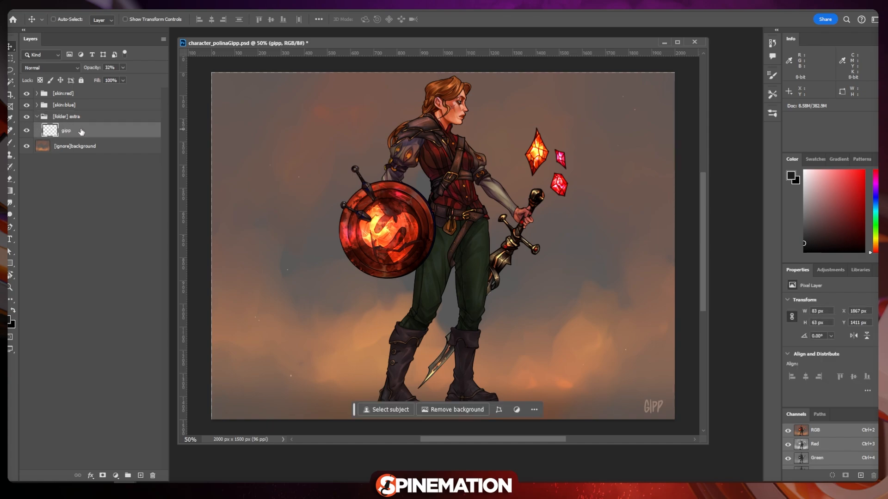
pyautogui.moveTo(640, 401); pyautogui.dragTo(622, 363)
pyautogui.hotkey('ctrl', 'z')
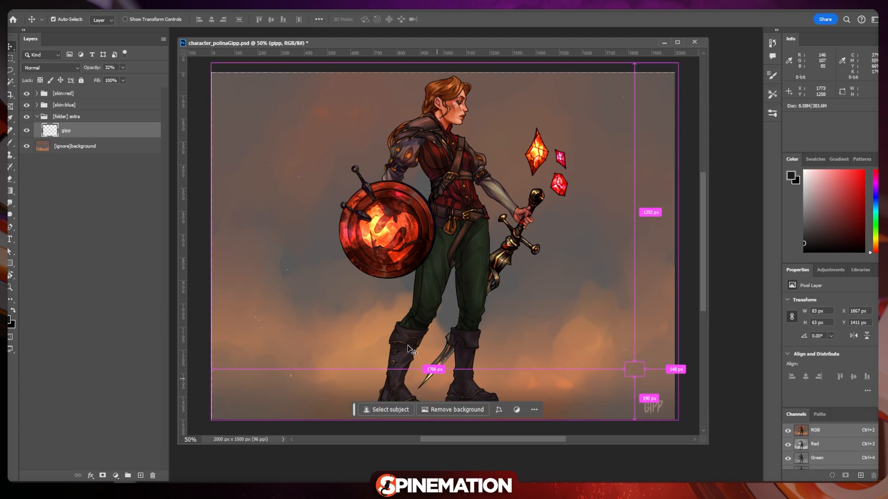
pyautogui.click(49, 116)
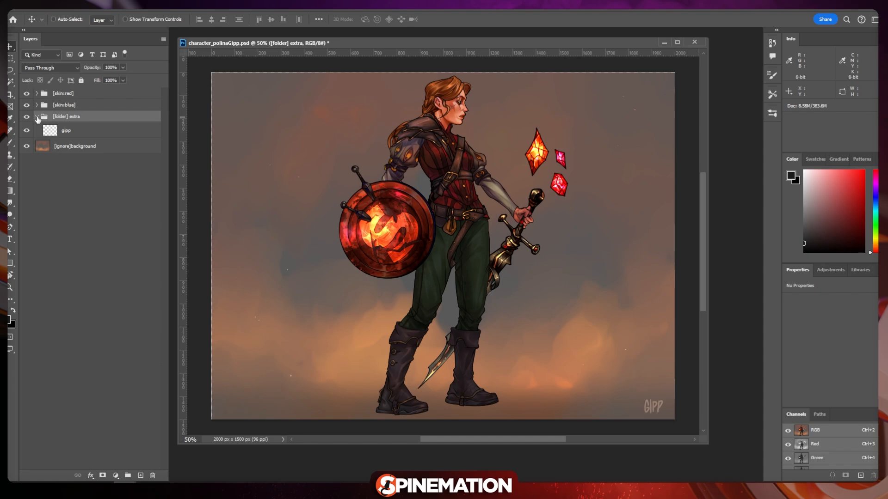
pyautogui.click(36, 116)
# Step: Highlight the [ignore]background layer and compare the two skins by hiding and showing the [skin:blue] and [skin:red] groups
pyautogui.click(71, 132)
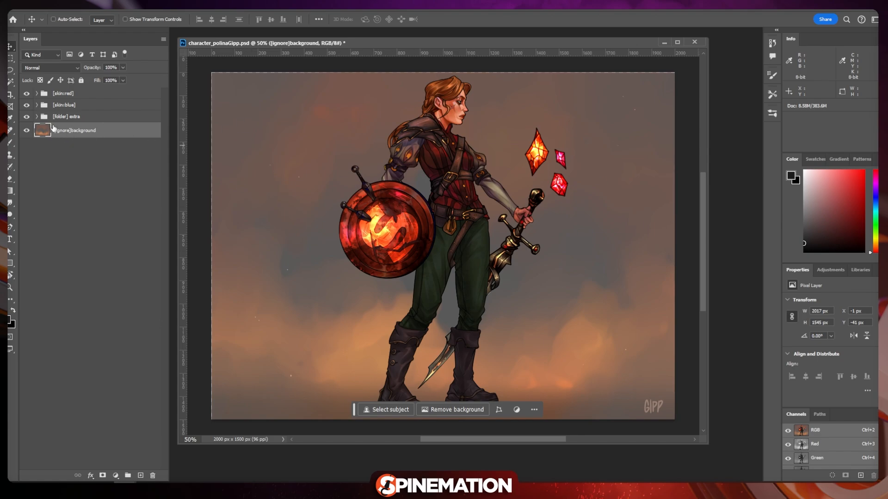
pyautogui.click(50, 106)
pyautogui.click(26, 106)
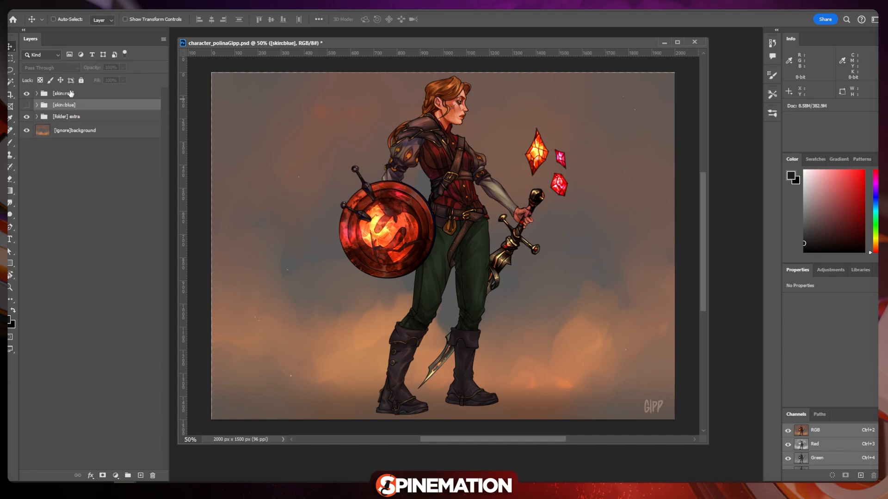
pyautogui.click(27, 105)
pyautogui.click(26, 94)
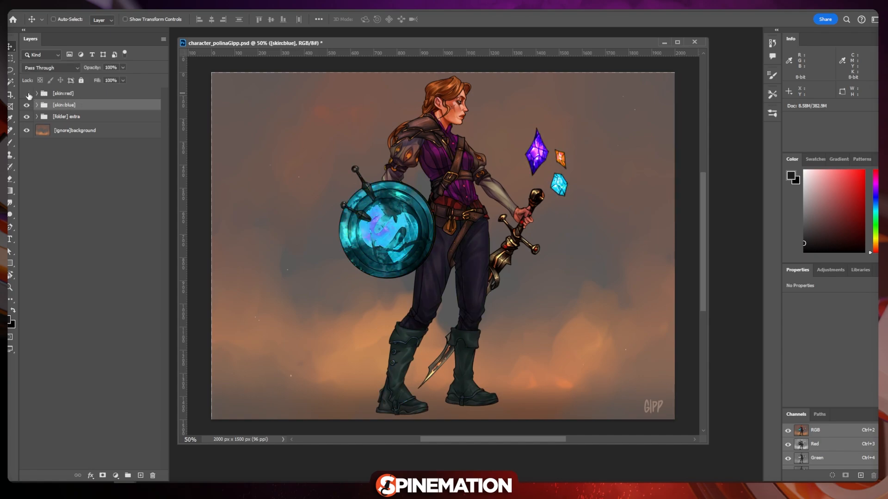
pyautogui.click(27, 94)
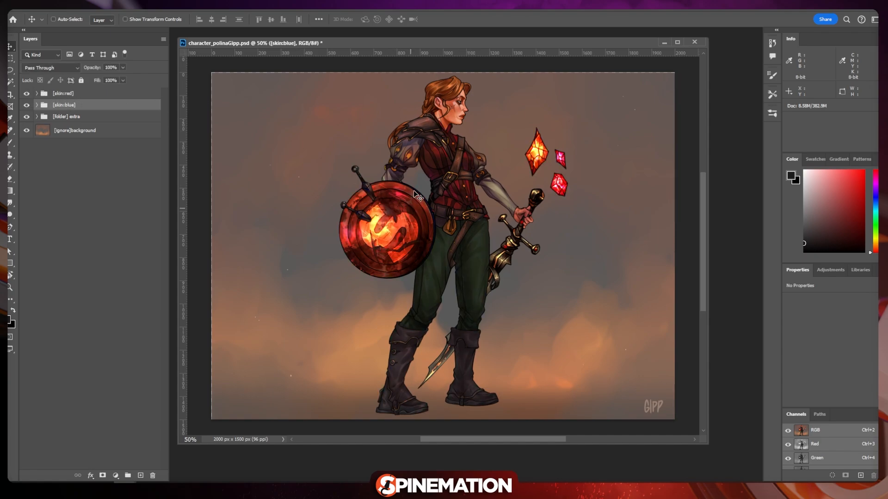
pyautogui.click(27, 94)
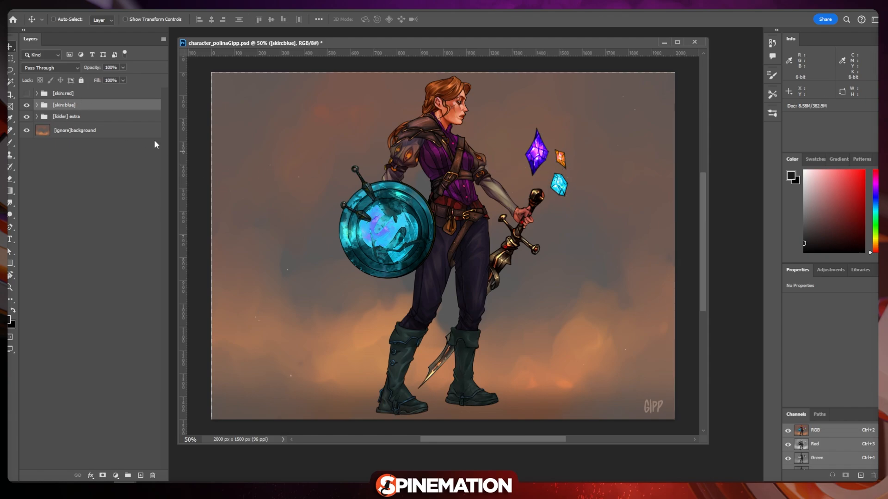
pyautogui.click(27, 94)
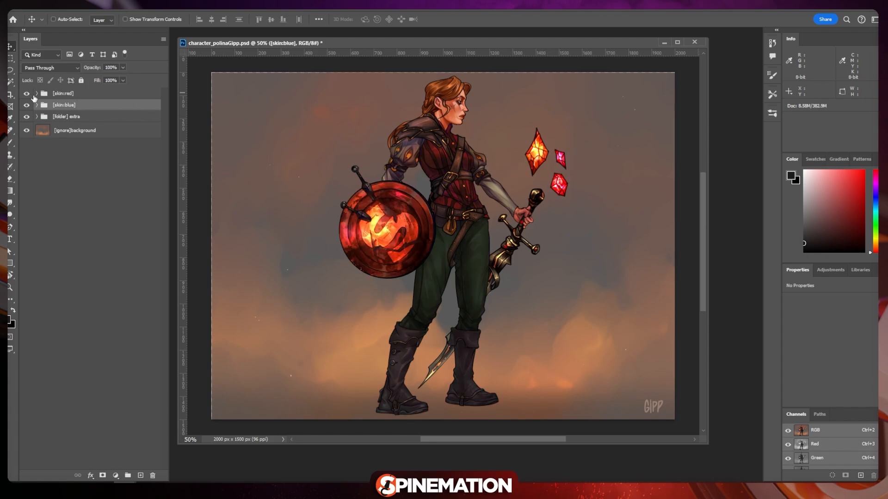
# Step: Expand the [skin:red] group and examine its three [bone]-tagged stone layers individually and together
pyautogui.click(36, 93)
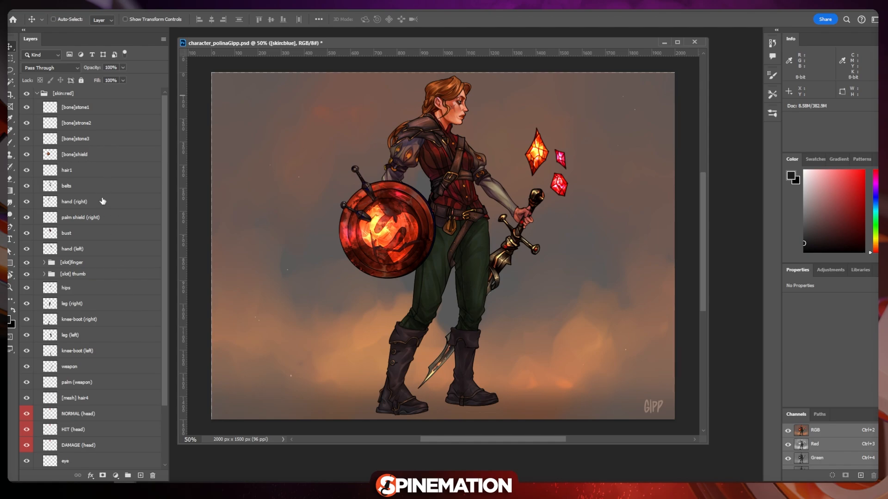
pyautogui.click(76, 111)
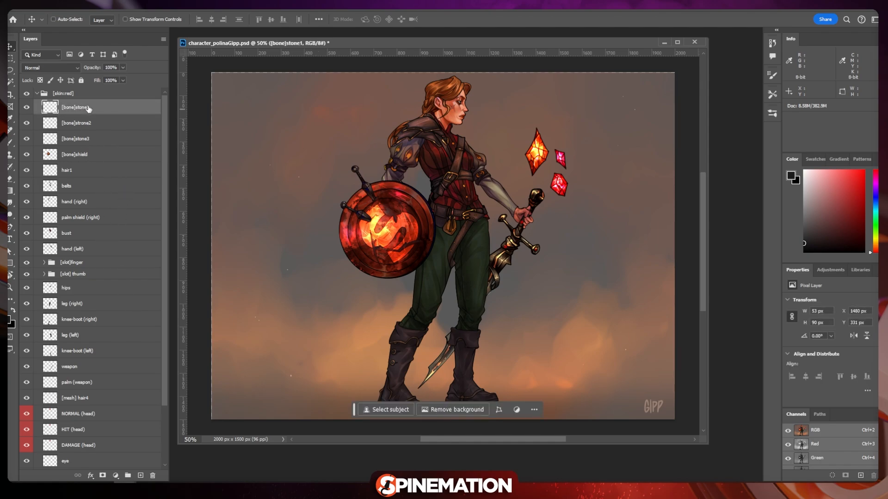
pyautogui.click(88, 125)
pyautogui.click(87, 138)
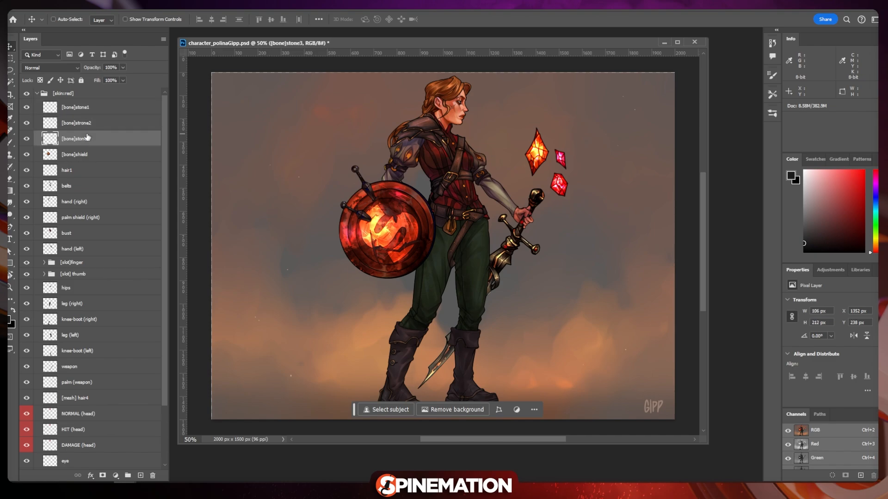
pyautogui.keyDown('shift'); pyautogui.click(83, 110); pyautogui.keyUp('shift')
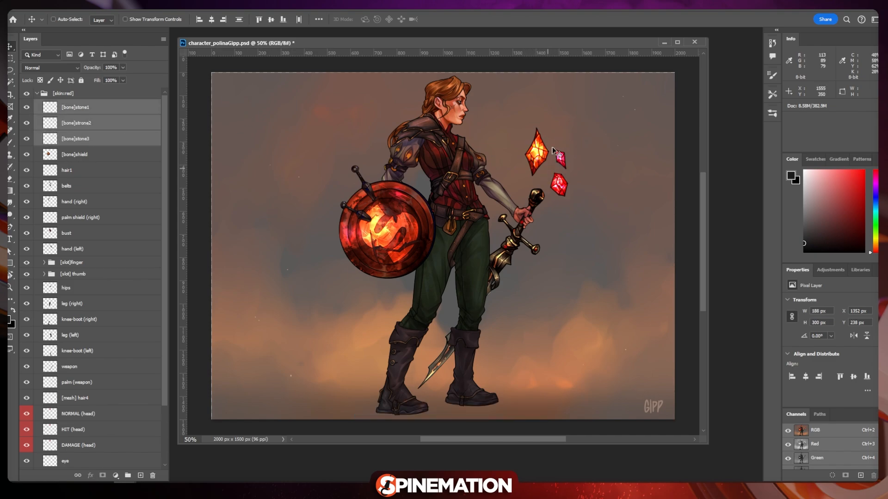
pyautogui.click(95, 109)
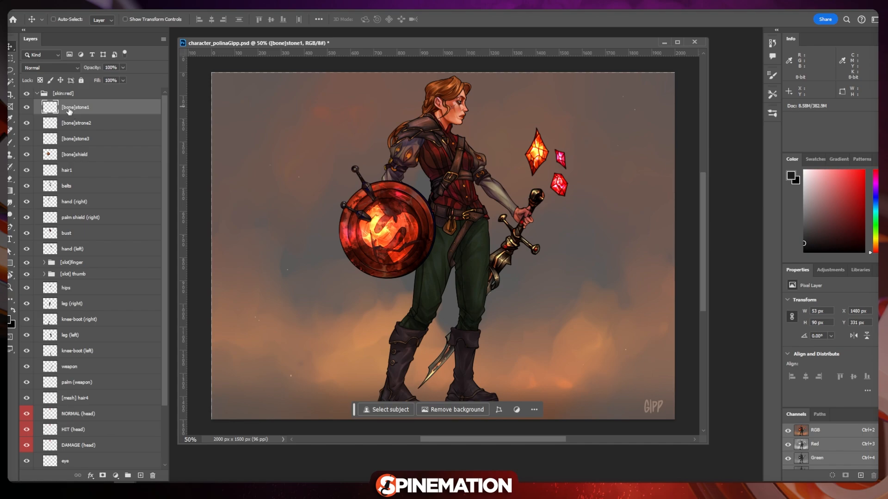
# Step: Open the [skin:red] group's name for editing to inspect its tag, and select the [bone]stone1 layer
pyautogui.click(70, 94)
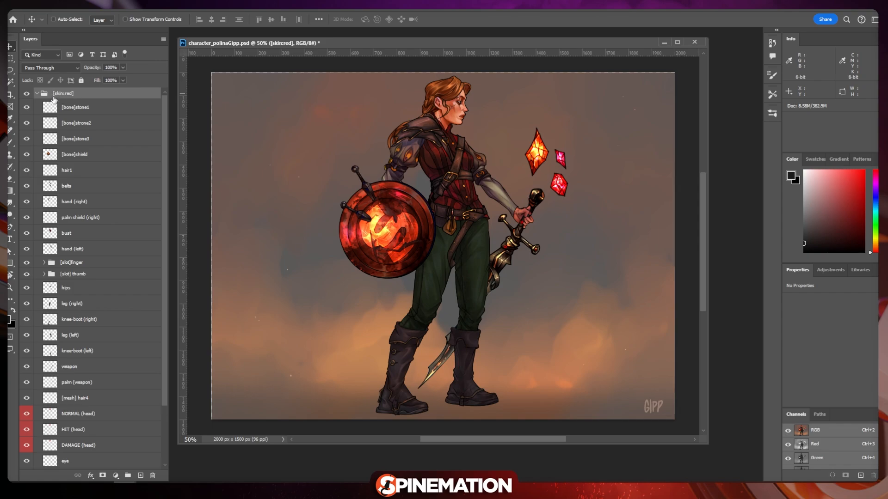
pyautogui.doubleClick(67, 94)
pyautogui.click(65, 92)
pyautogui.press('Return')
pyautogui.click(107, 95)
pyautogui.click(83, 115)
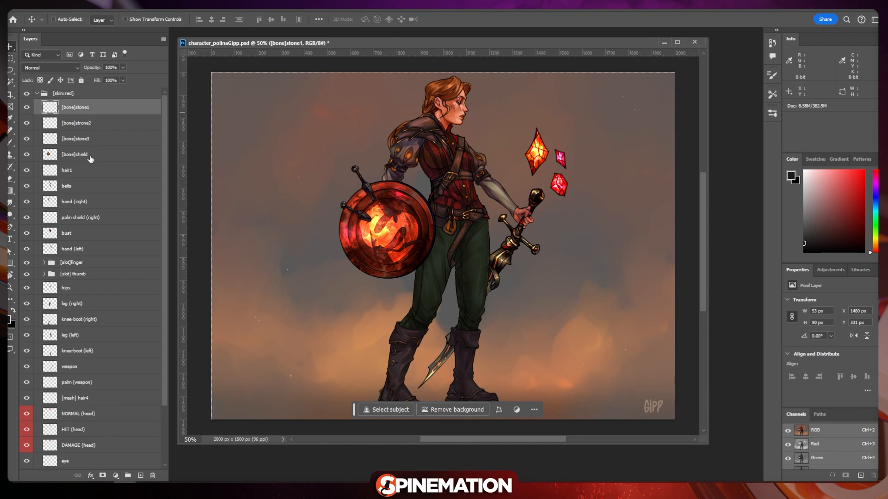
# Step: Highlight the [bone]-tagged stone and shield layers, and expand the [slot]finger group to inspect its fingers (left)1 layer on the sword hand
pyautogui.keyDown('shift'); pyautogui.click(129, 153); pyautogui.keyUp('shift')
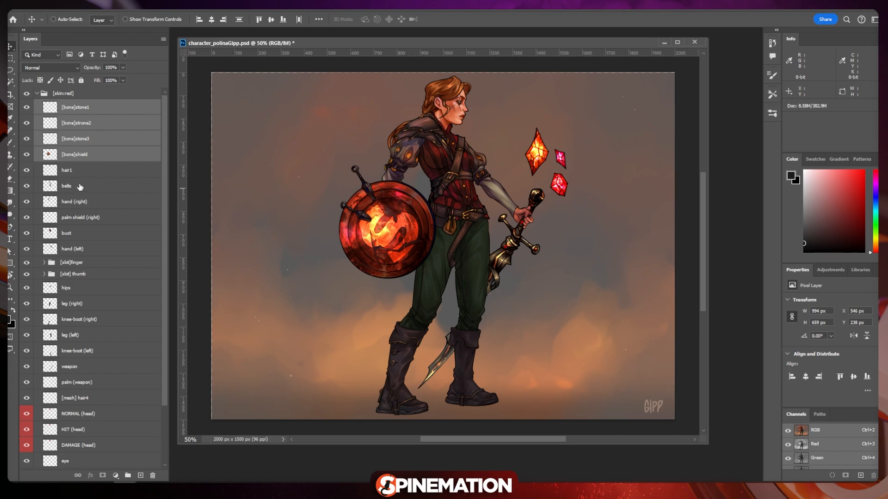
pyautogui.click(87, 263)
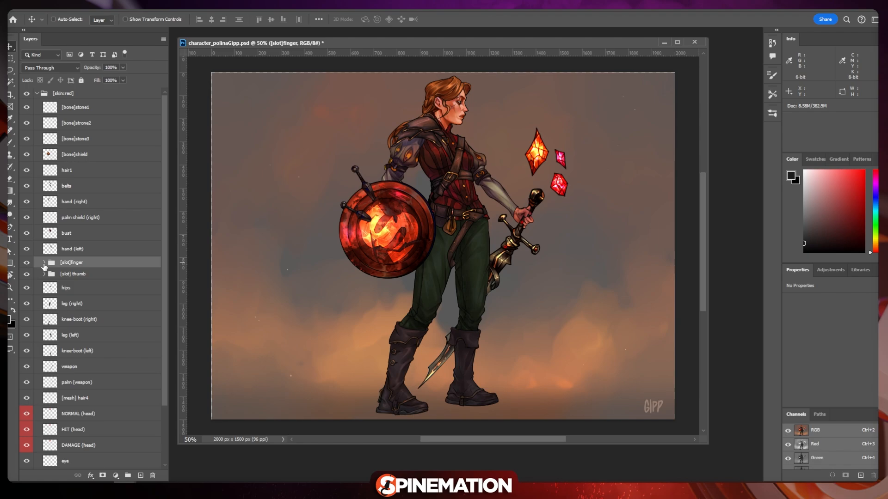
pyautogui.click(44, 263)
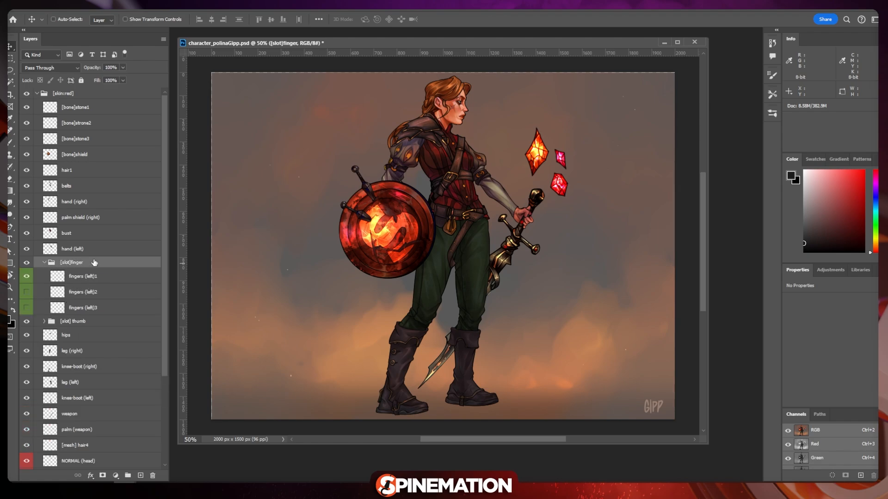
pyautogui.click(87, 278)
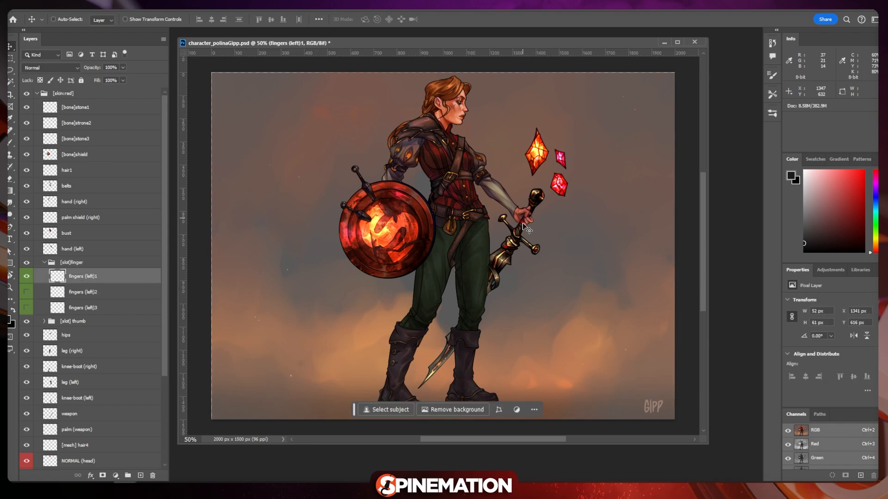
pyautogui.scroll(1, 545, 232)
pyautogui.hotkey('ctrl', '+')
pyautogui.hotkey('ctrl', '+')
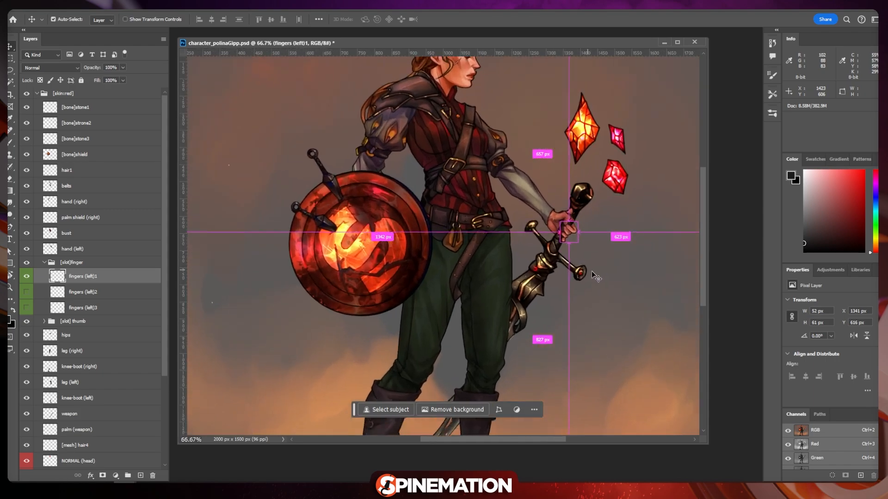
pyautogui.moveTo(616, 265); pyautogui.dragTo(403, 262)
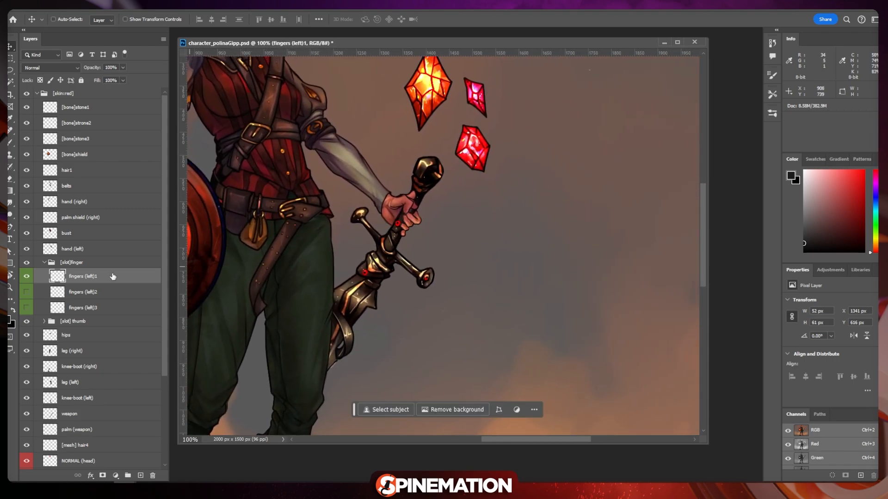
# Step: Compare the three finger variants in the [slot]finger group by showing each layer alone, ending with fingers (left)1 shown
pyautogui.click(27, 276)
pyautogui.click(26, 293)
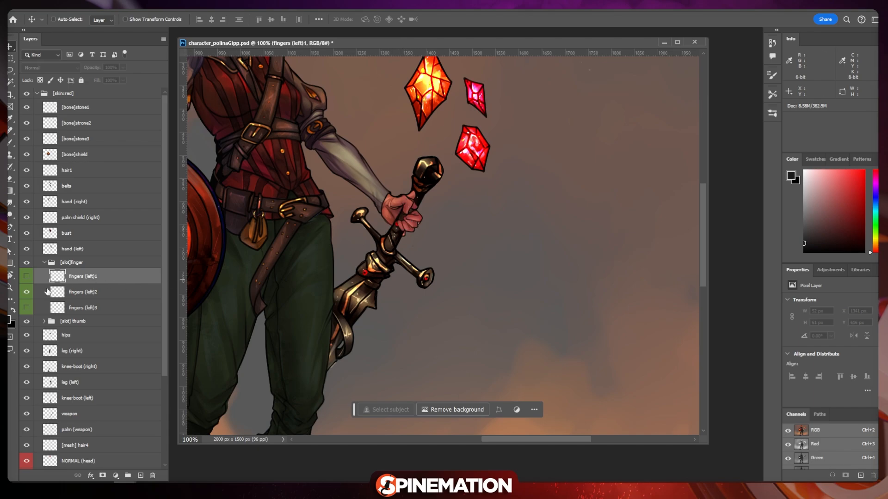
pyautogui.click(27, 292)
pyautogui.click(26, 307)
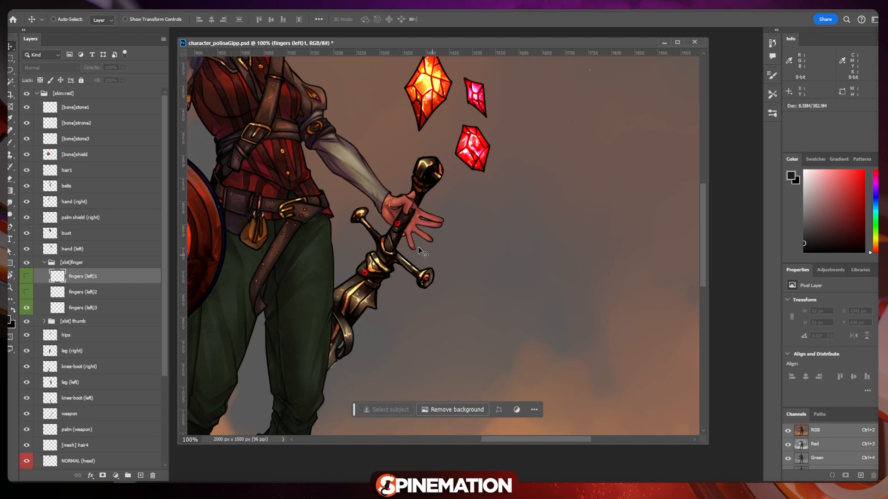
pyautogui.click(27, 308)
pyautogui.click(26, 277)
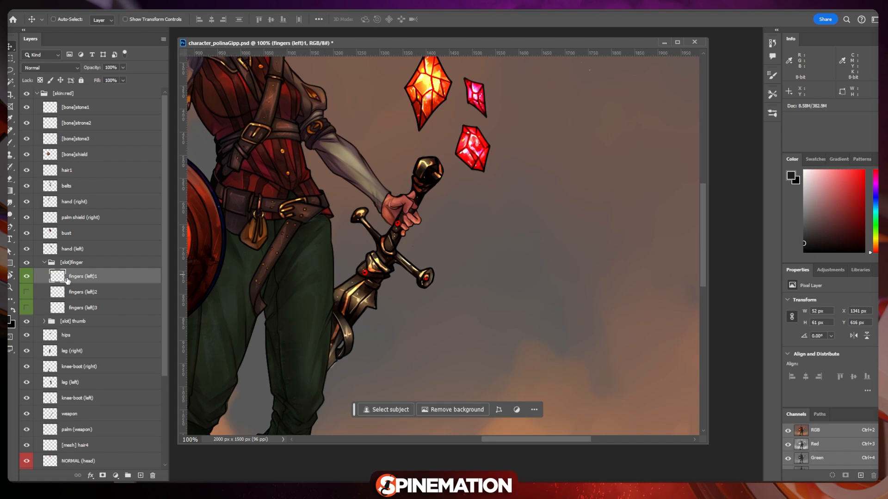
# Step: Highlight the collapsed [slot]finger group, briefly recheck its contents and collapse it again
pyautogui.click(44, 262)
pyautogui.click(74, 263)
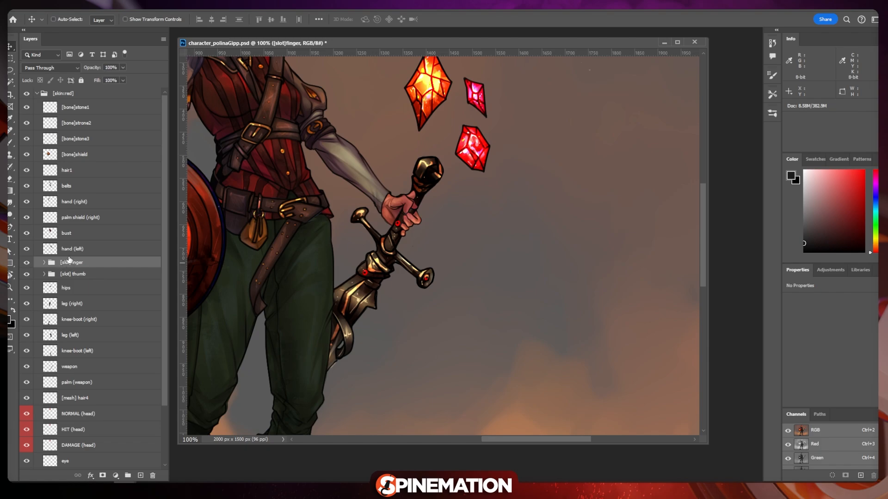
pyautogui.click(44, 263)
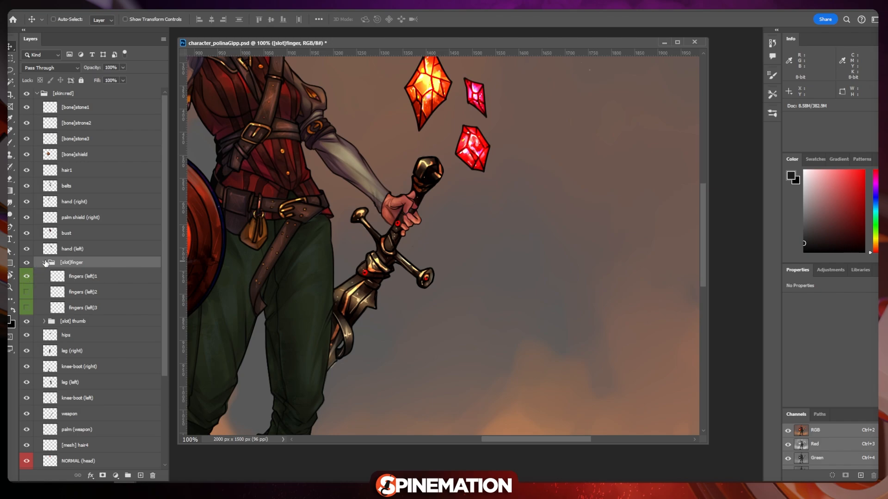
pyautogui.click(45, 263)
# Step: Compare the thumb variants in the [slot] thumb group, leave only big finger3 shown, and collapse the group
pyautogui.click(74, 275)
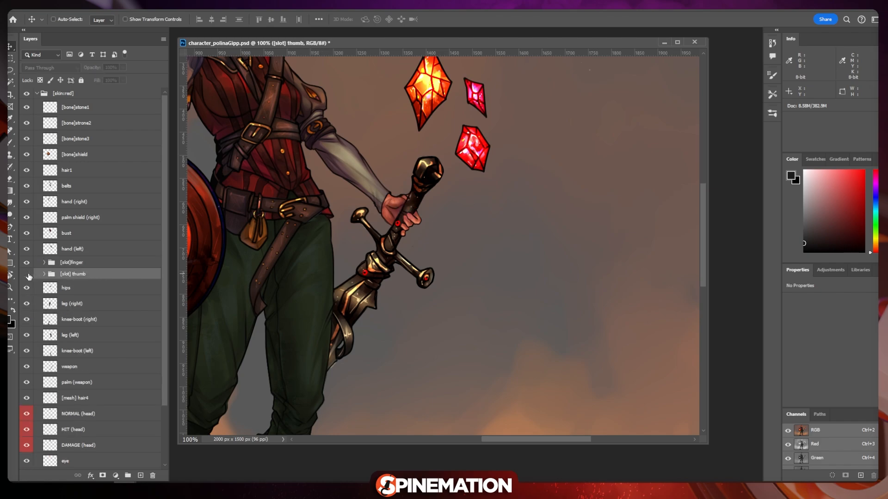
pyautogui.click(44, 274)
pyautogui.click(41, 291)
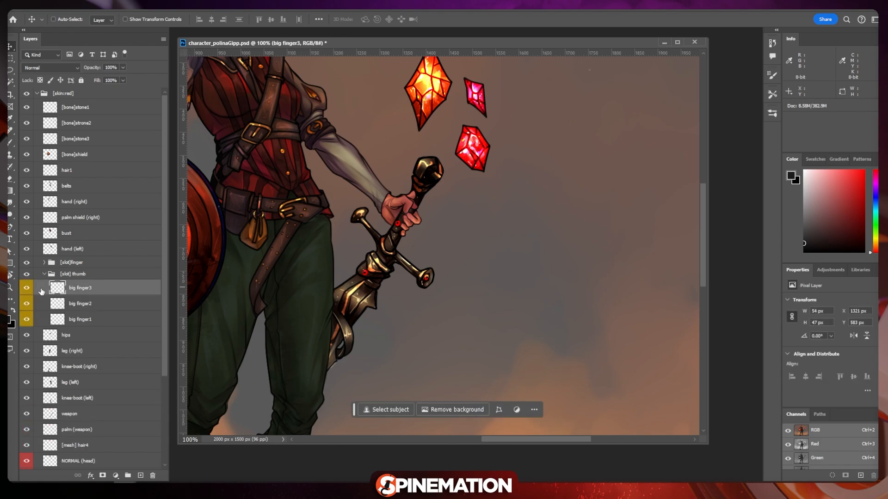
pyautogui.click(26, 304)
pyautogui.click(26, 319)
pyautogui.click(27, 287)
pyautogui.click(26, 303)
pyautogui.click(26, 305)
pyautogui.click(26, 320)
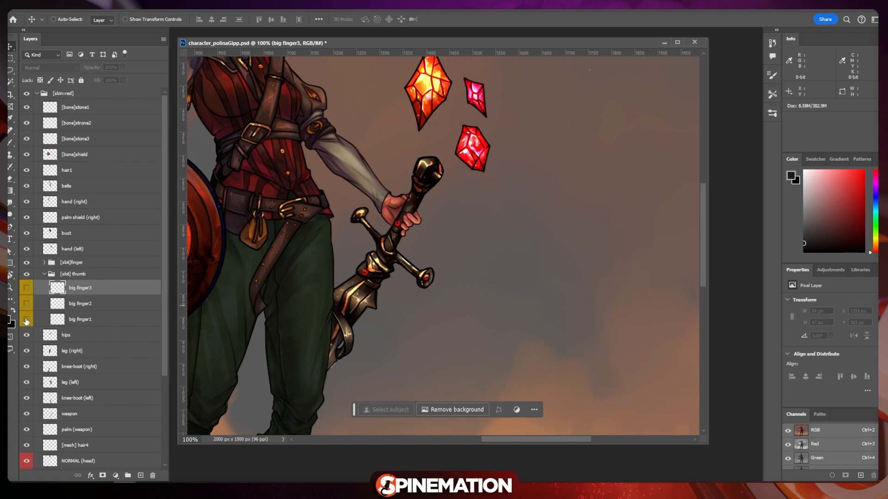
pyautogui.click(26, 320)
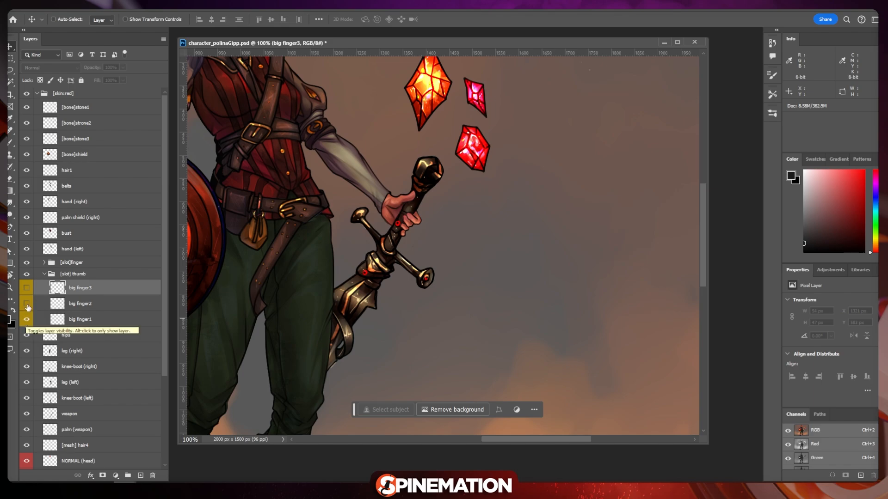
pyautogui.click(26, 288)
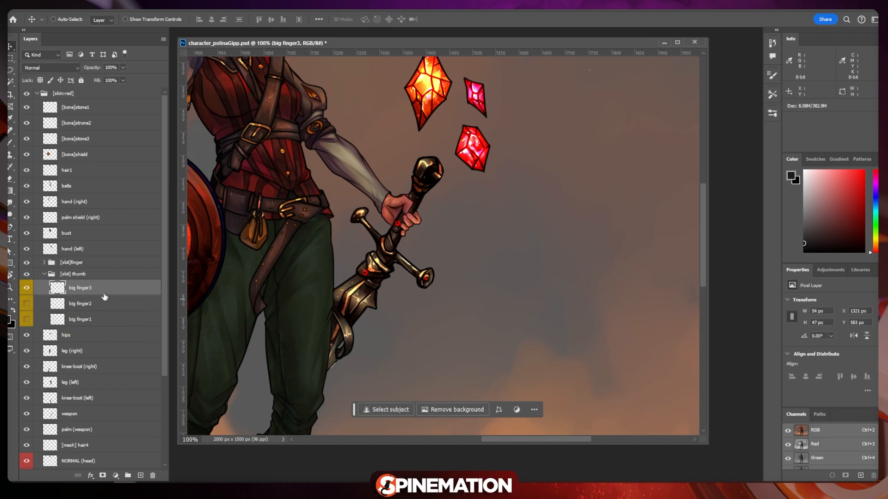
pyautogui.click(44, 274)
pyautogui.click(85, 276)
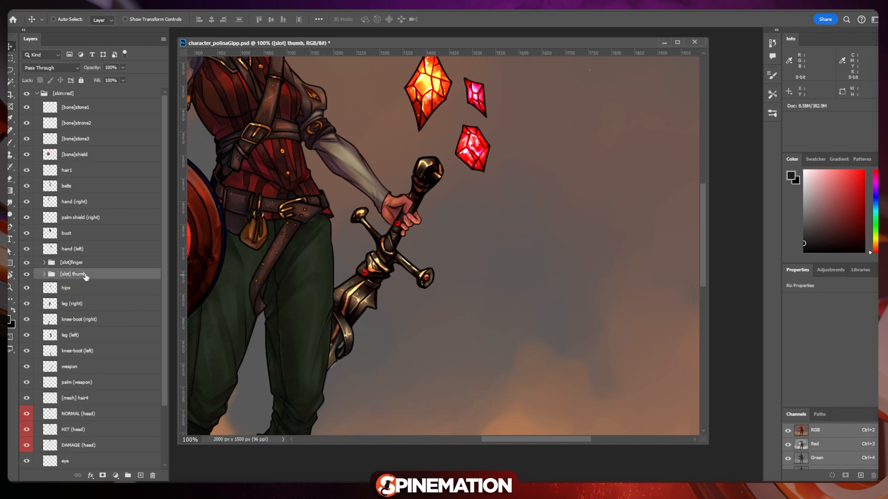
# Step: Highlight the [mesh] hair4 layer and inspect the character's head and hair
pyautogui.scroll(-5, 125, 295)
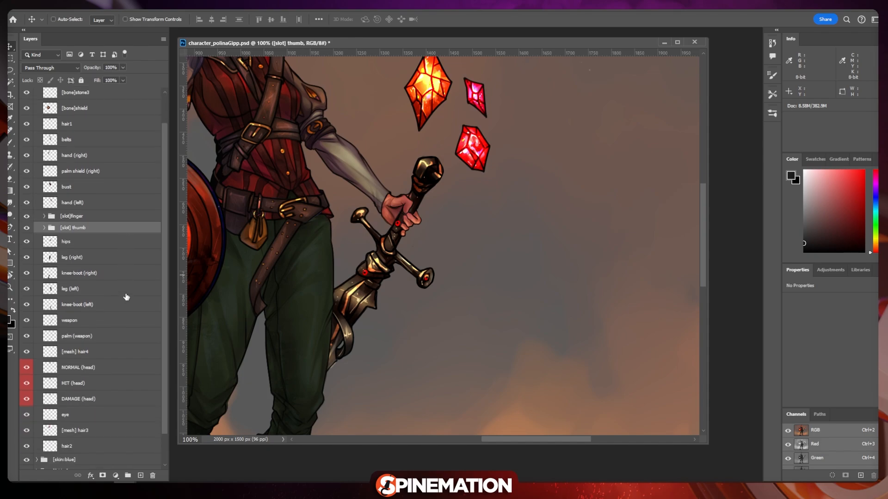
pyautogui.click(92, 330)
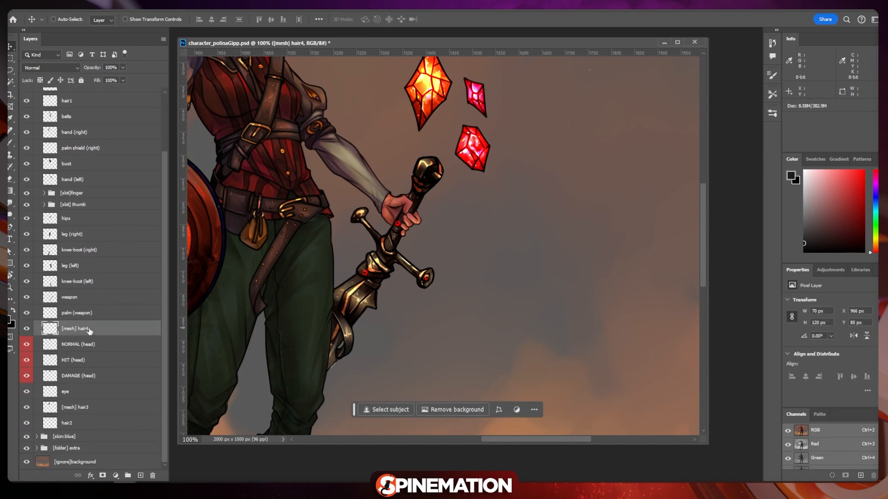
pyautogui.scroll(5, 279, 197)
pyautogui.hscroll(-4, 279, 198)
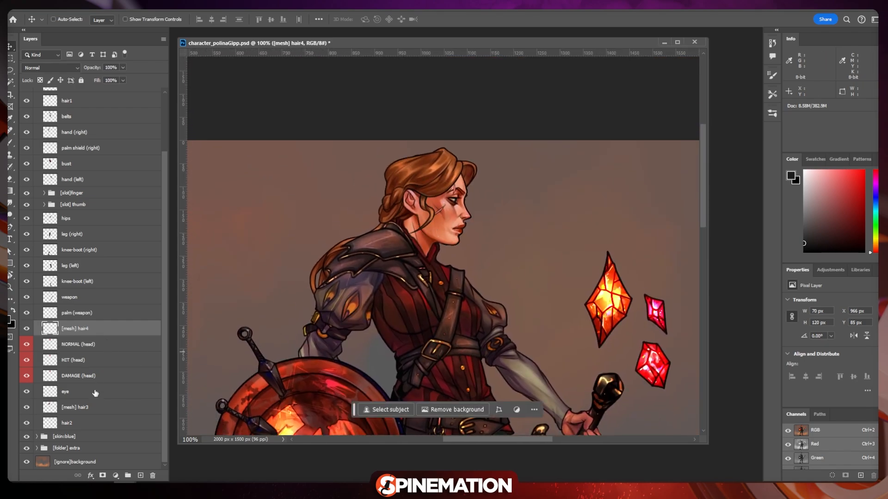
# Step: Hide the [skin:blue] group and inspect the [mesh] hair3 layer by toggling its visibility
pyautogui.click(27, 437)
pyautogui.click(79, 406)
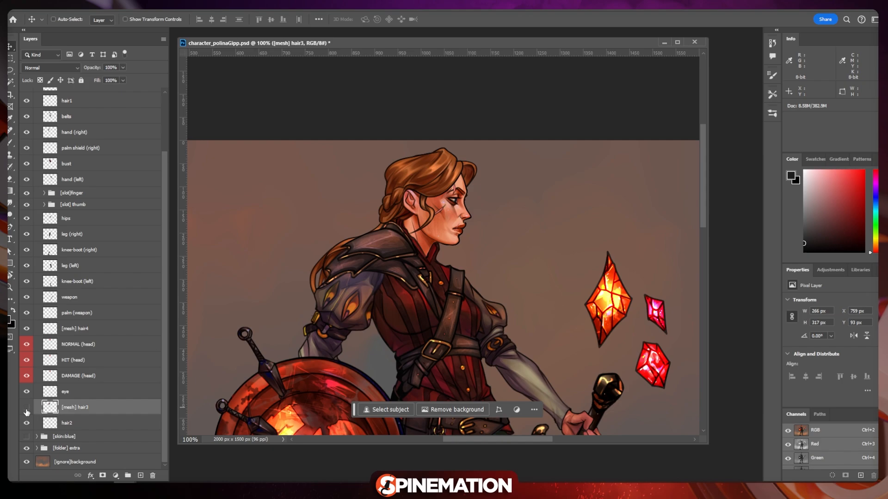
pyautogui.click(26, 409)
pyautogui.click(26, 409)
pyautogui.scroll(3, 90, 159)
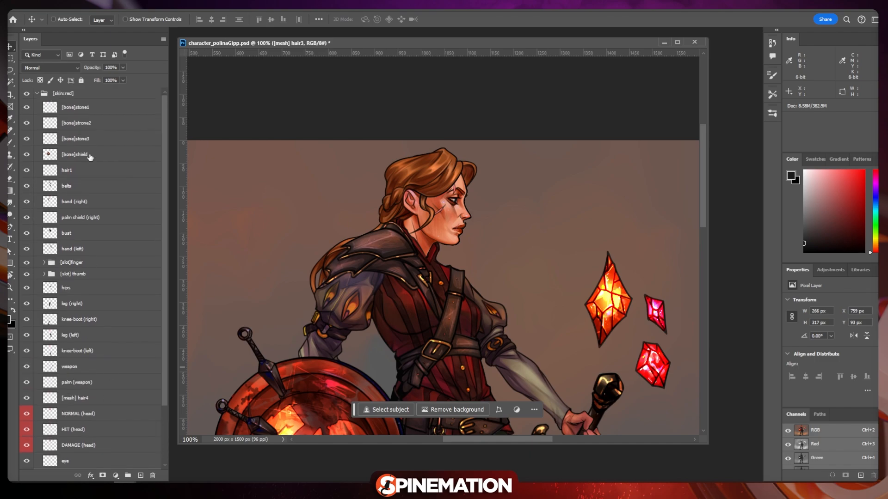
# Step: Try moving the [bone]stone1 layer slightly upward and undo the move
pyautogui.click(78, 108)
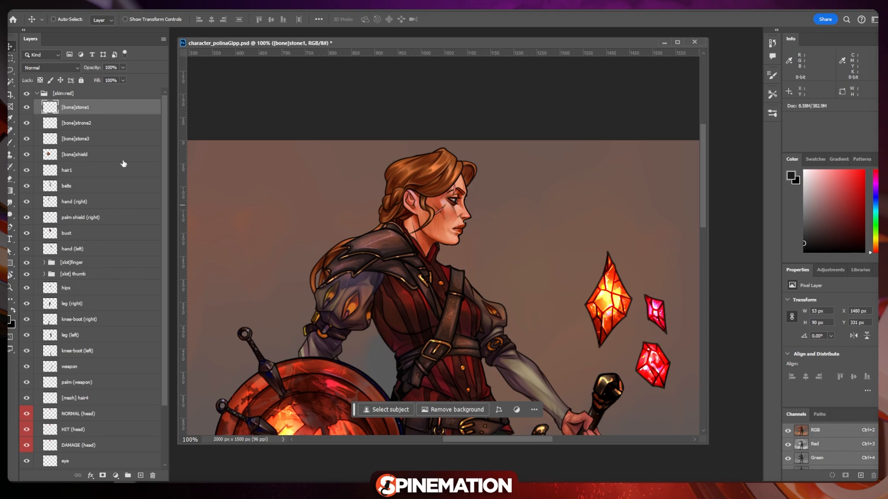
pyautogui.moveTo(603, 294); pyautogui.dragTo(600, 267)
pyautogui.hotkey('ctrl', 'z')
# Step: Highlight the [bone]strone2 and [bone]shield layers in turn and inspect the shield artwork
pyautogui.click(91, 124)
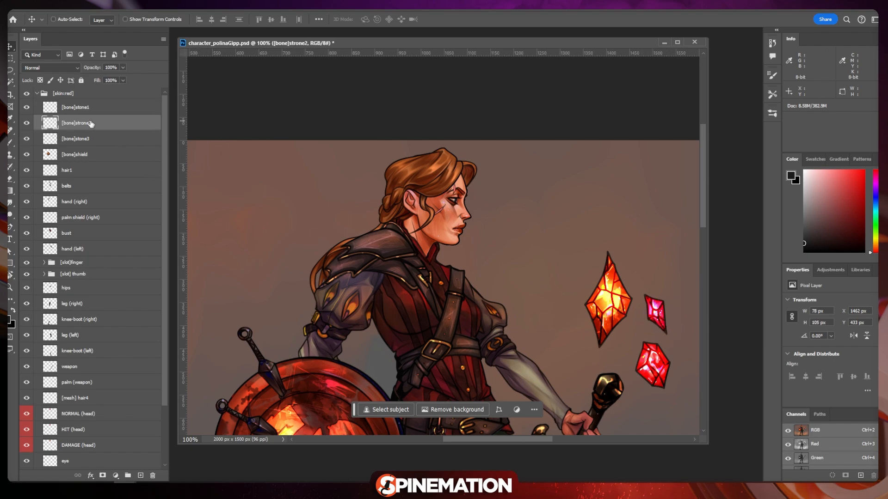
pyautogui.click(89, 155)
pyautogui.moveTo(271, 413); pyautogui.dragTo(361, 211)
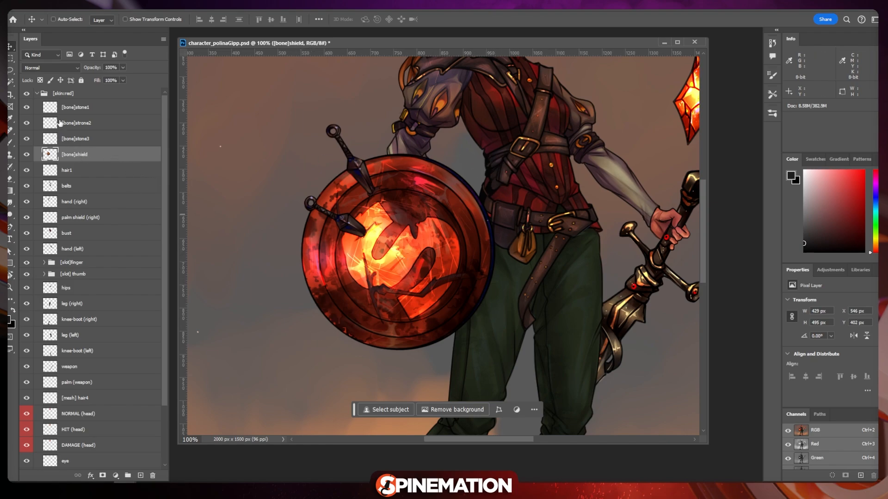
# Step: Collapse the [skin:red] group and review the top-level tags by highlighting [folder] extra and [ignore]background
pyautogui.click(37, 93)
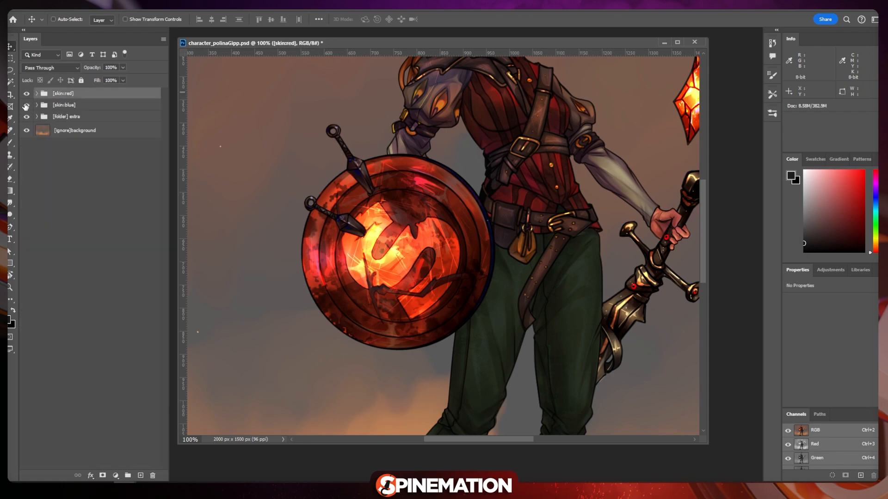
pyautogui.click(70, 118)
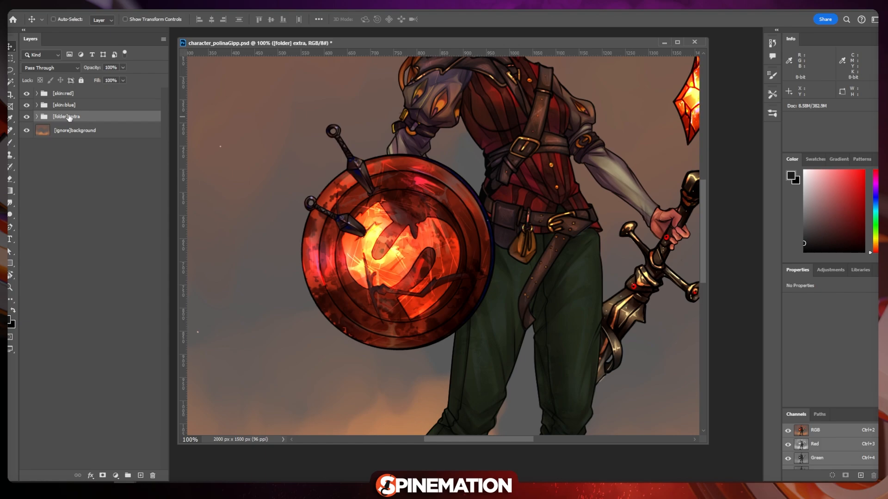
pyautogui.click(78, 131)
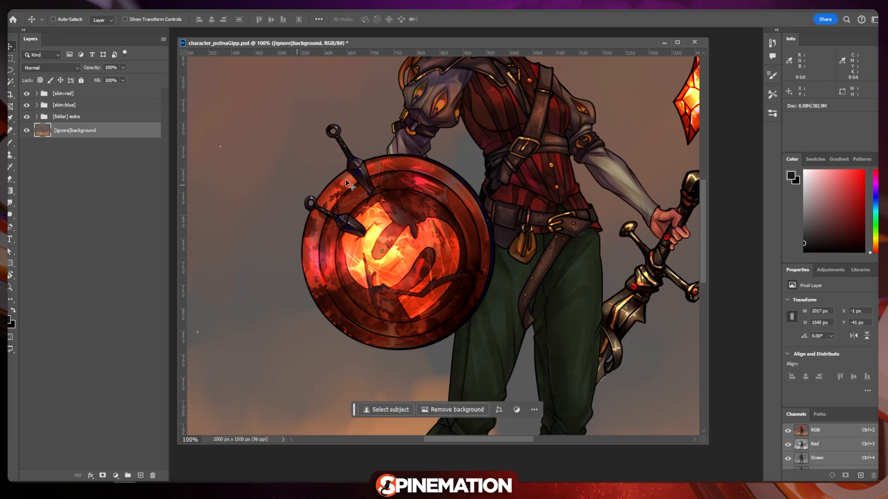
# Step: Expand [skin:red] again and recap its tags by highlighting [bone]stone1, [slot]finger and [mesh] hair4 in turn
pyautogui.click(37, 93)
pyautogui.click(88, 108)
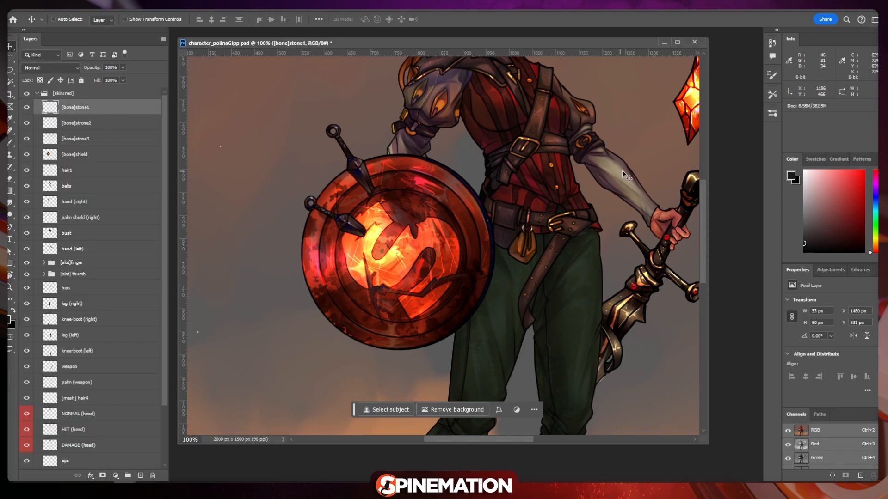
pyautogui.moveTo(649, 155); pyautogui.dragTo(492, 252)
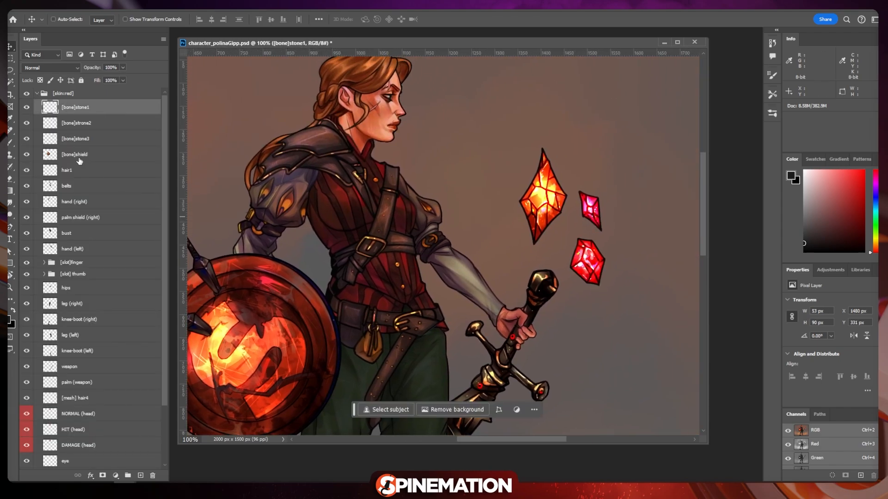
pyautogui.click(74, 263)
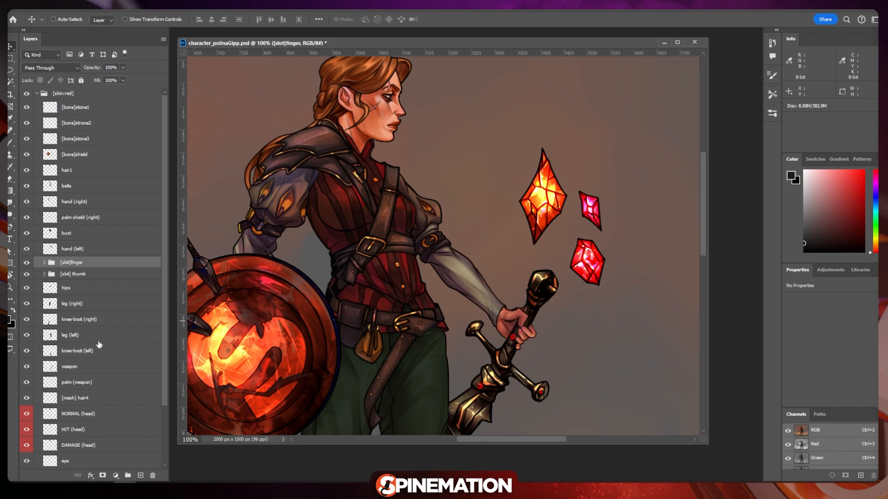
pyautogui.scroll(-2, 165, 352)
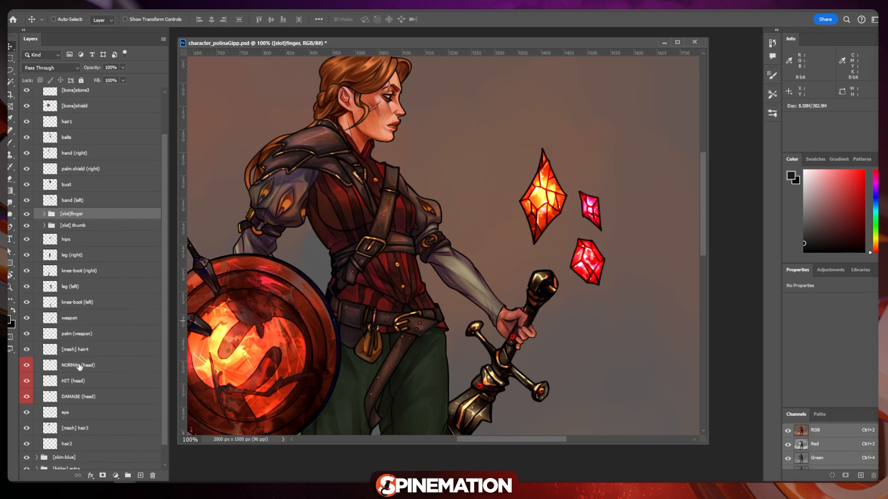
pyautogui.click(76, 350)
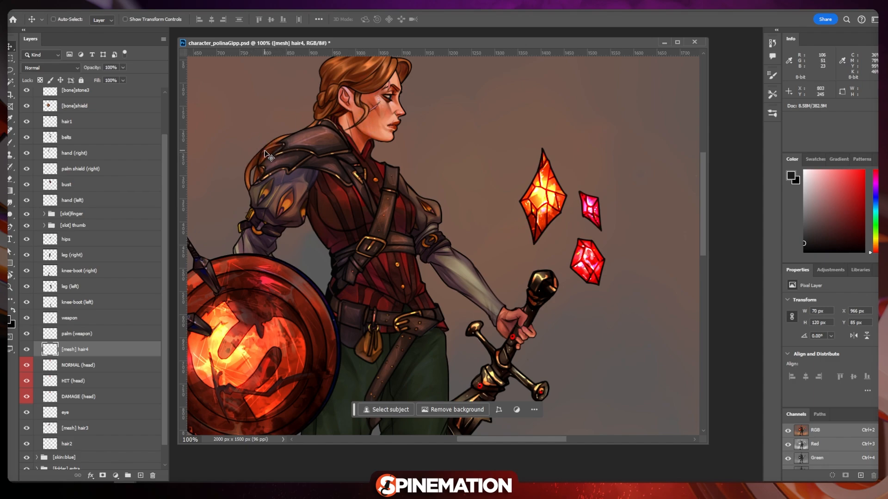
pyautogui.moveTo(351, 41)
pyautogui.mouseDown()
pyautogui.moveTo(378, 44)
pyautogui.moveTo(361, 47)
pyautogui.mouseUp()
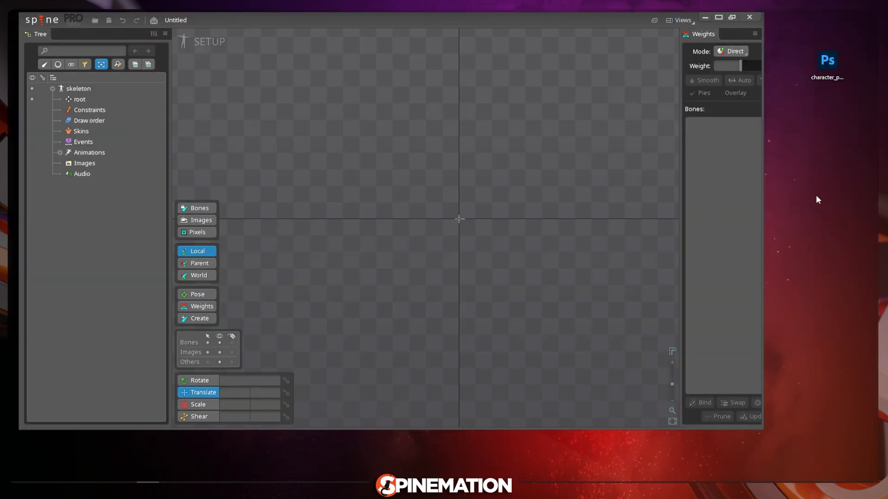
# Step: Import the character PSD from the desktop into Spine as a new project with a new skeleton, scale 1 and trimmed whitespace
pyautogui.click(41, 19)
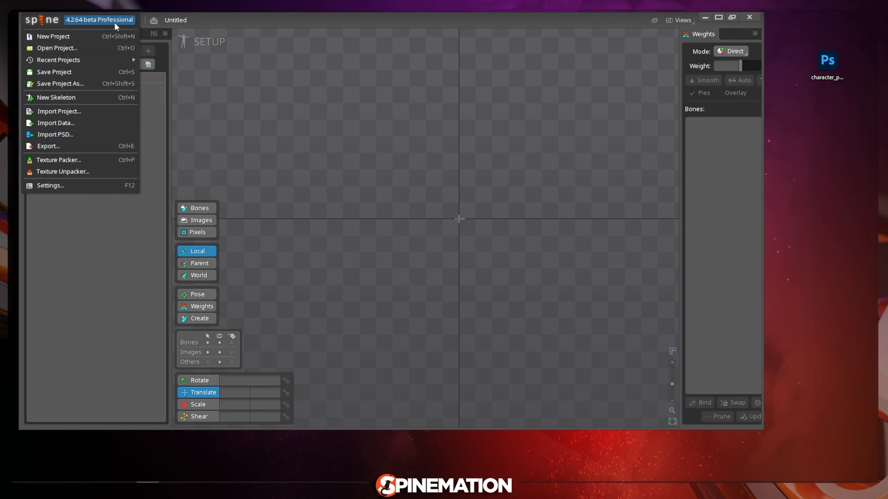
pyautogui.moveTo(829, 67); pyautogui.dragTo(406, 174)
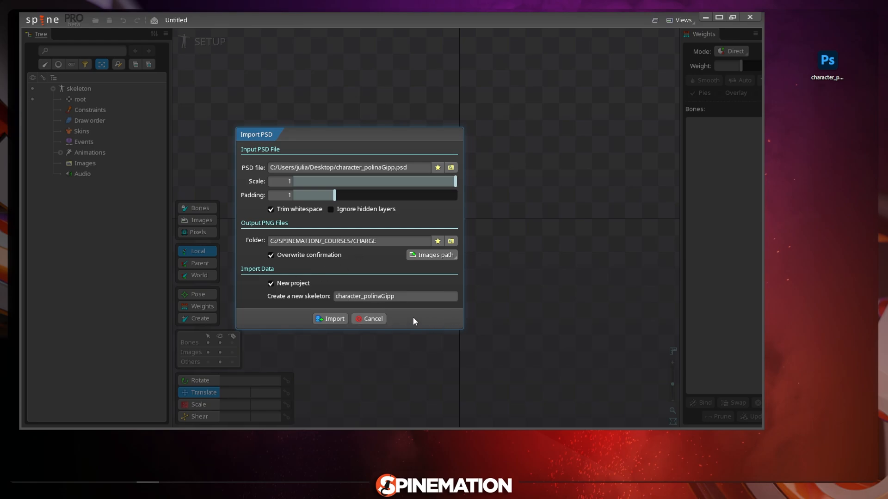
pyautogui.click(332, 318)
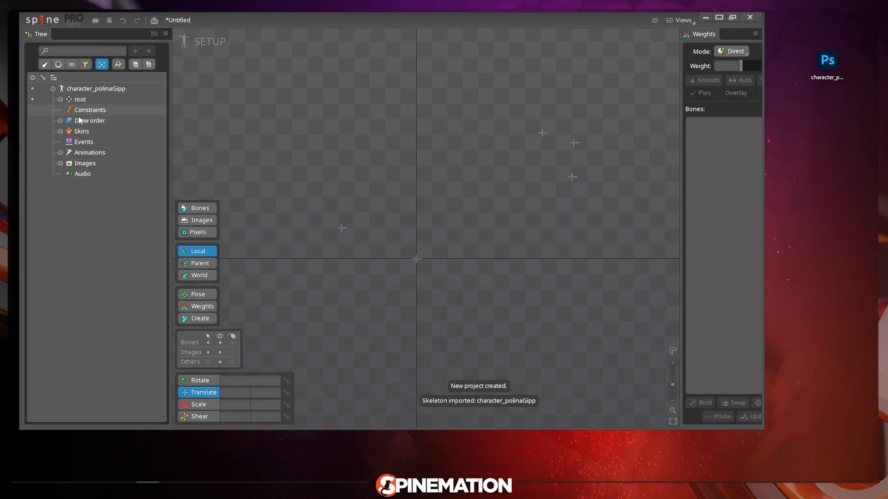
# Step: Expand the skeleton's skins, show the blue and then the red skin on the character, and enlarge the program window
pyautogui.click(61, 131)
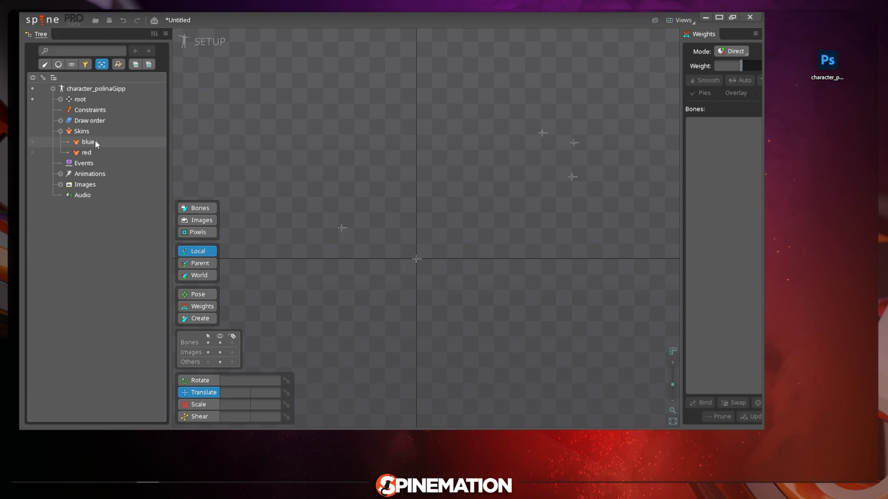
pyautogui.click(32, 141)
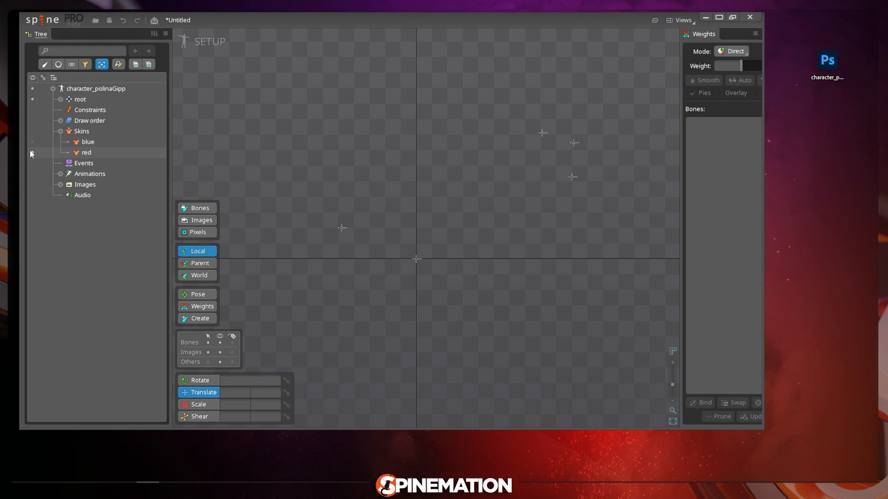
pyautogui.click(31, 142)
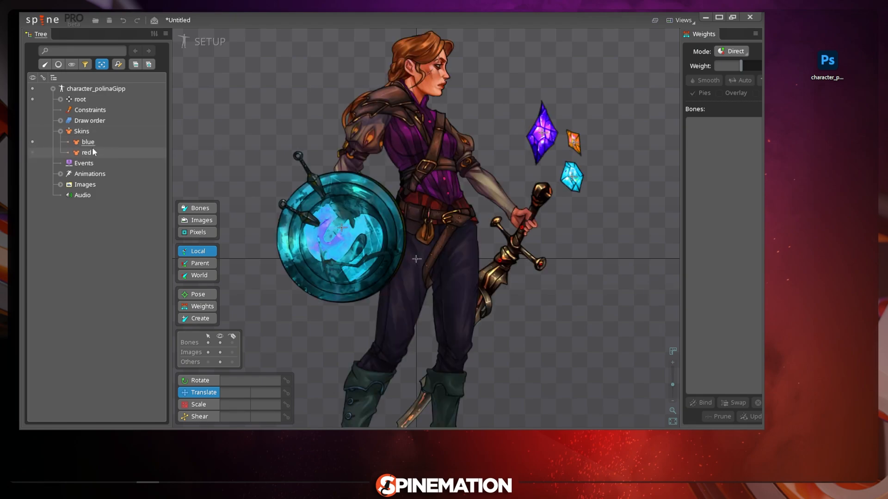
pyautogui.scroll(-3, 359, 153)
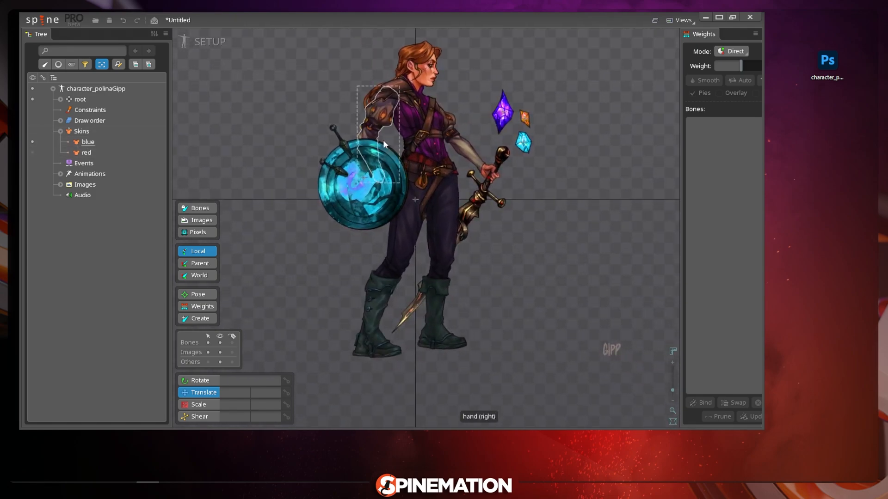
pyautogui.click(34, 152)
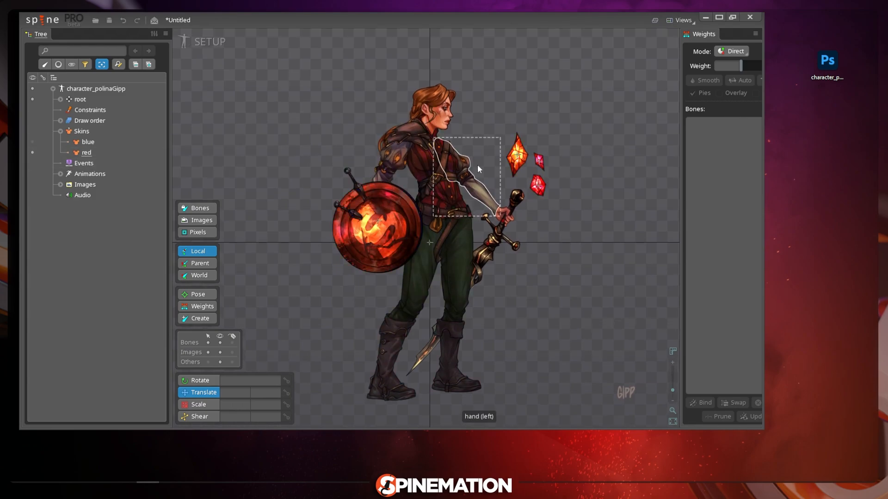
pyautogui.moveTo(282, 116); pyautogui.dragTo(301, 122)
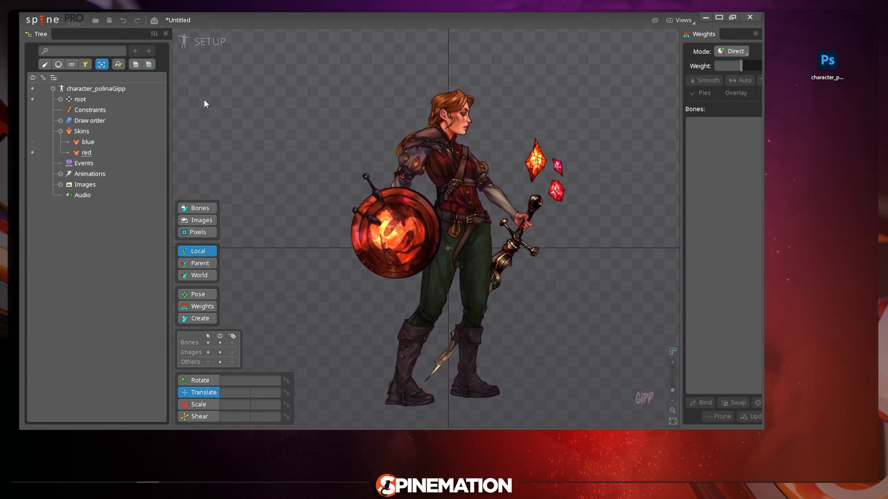
pyautogui.click(732, 17)
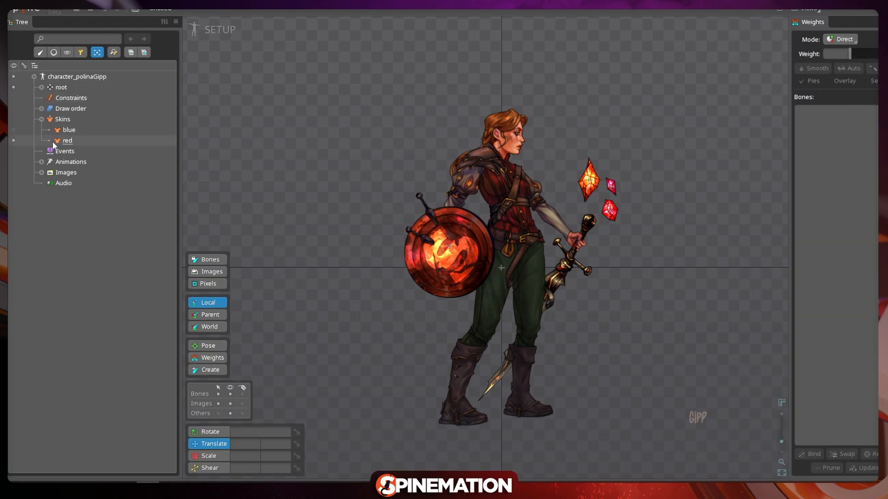
# Step: Expand the root bone and examine the belts slot down to its red/belts attachment, then collapse them again
pyautogui.click(41, 87)
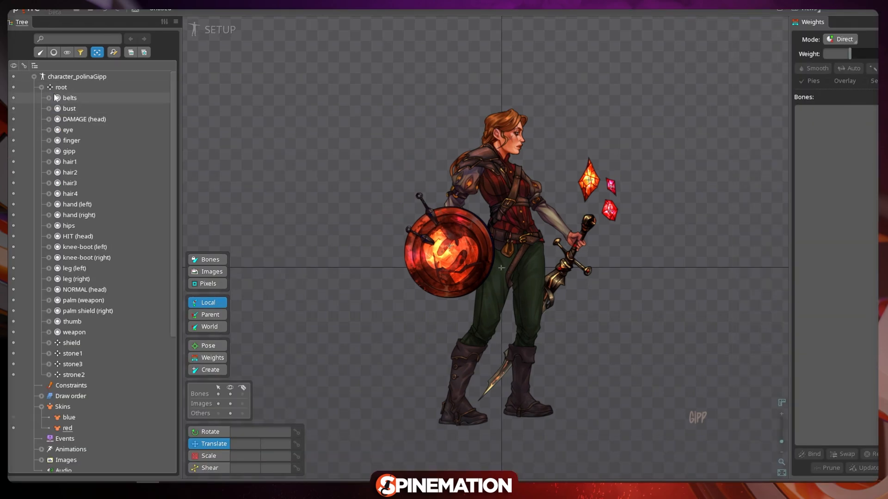
pyautogui.click(48, 98)
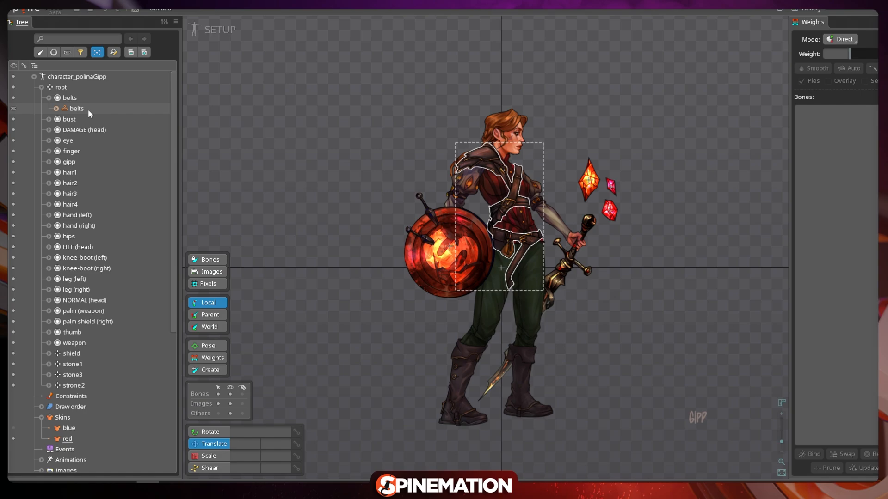
pyautogui.click(56, 109)
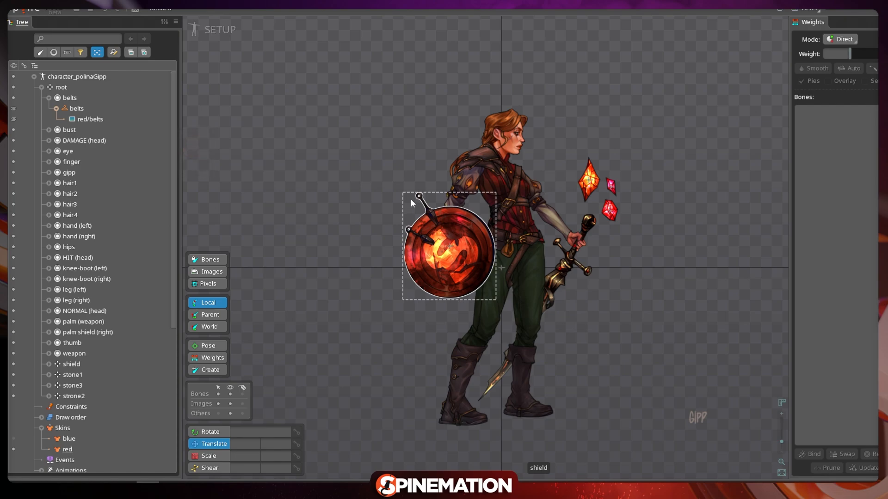
pyautogui.click(49, 99)
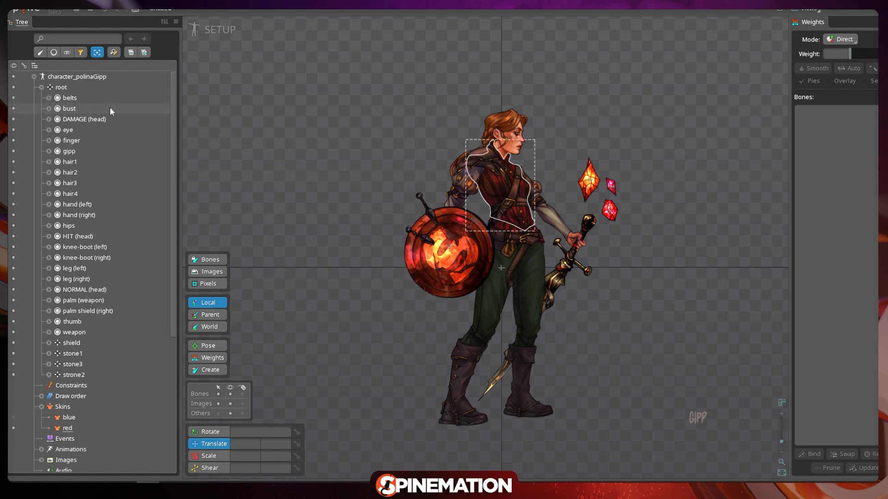
pyautogui.click(41, 88)
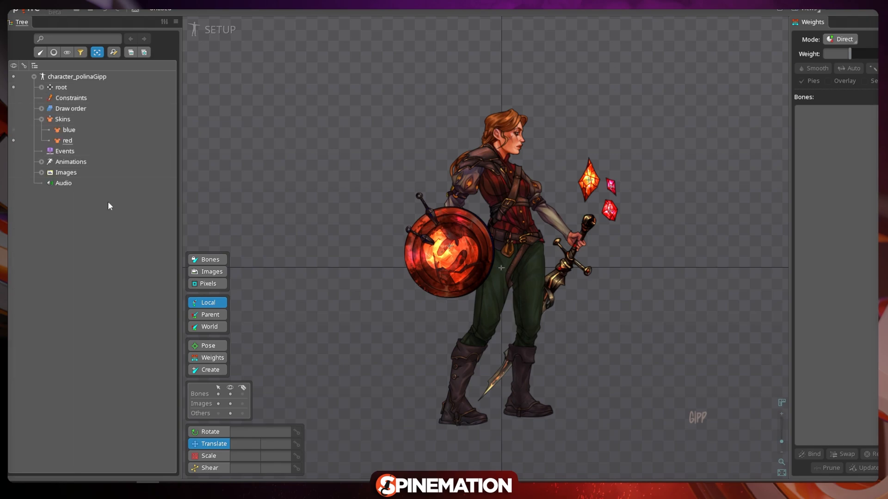
# Step: Activate the blue skin and examine the hair3 slot and the blue/hair4 attachment under the root bone
pyautogui.click(13, 130)
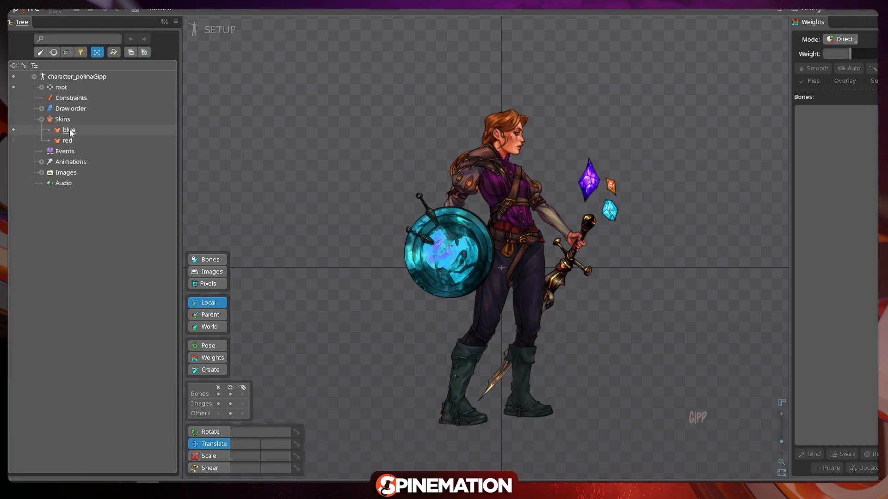
pyautogui.click(76, 131)
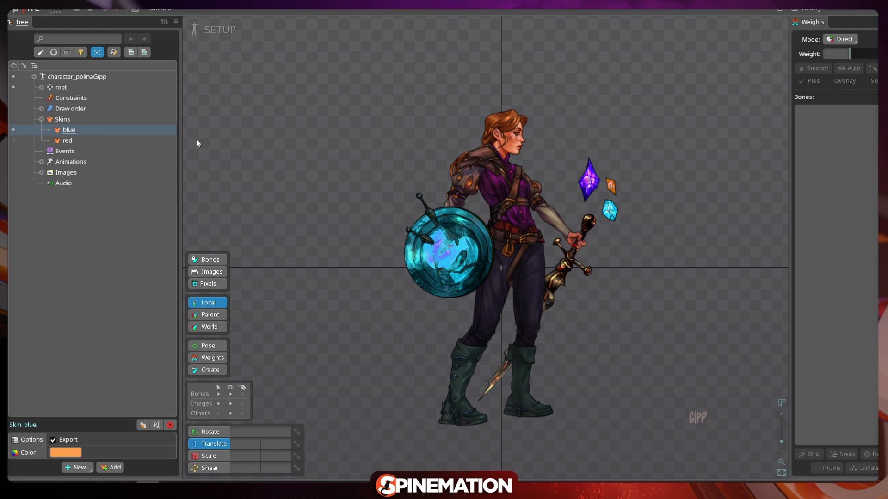
pyautogui.click(41, 89)
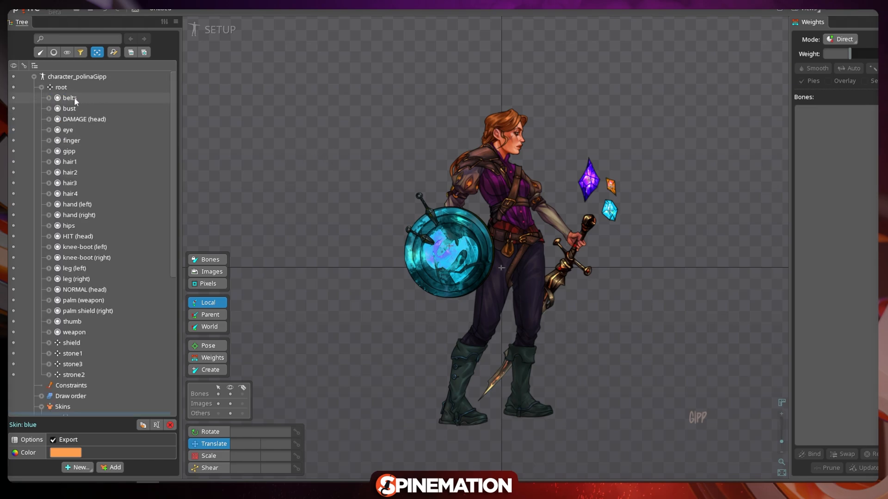
pyautogui.click(84, 181)
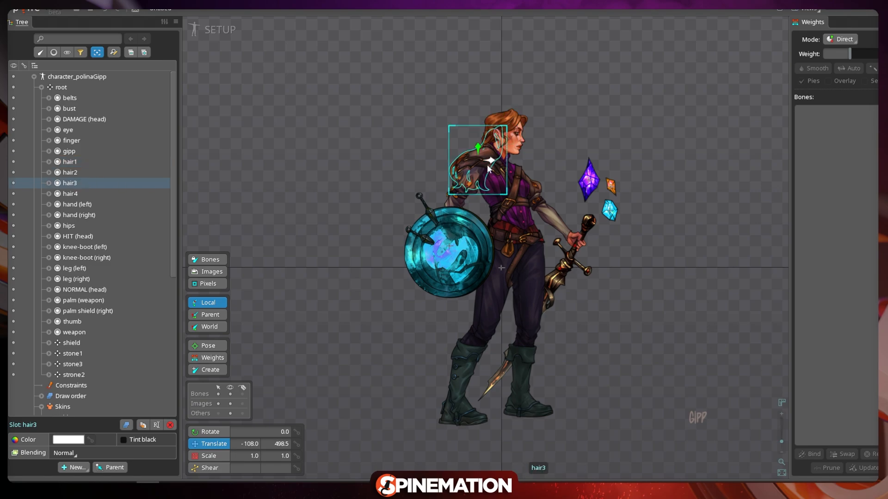
pyautogui.scroll(5, 487, 164)
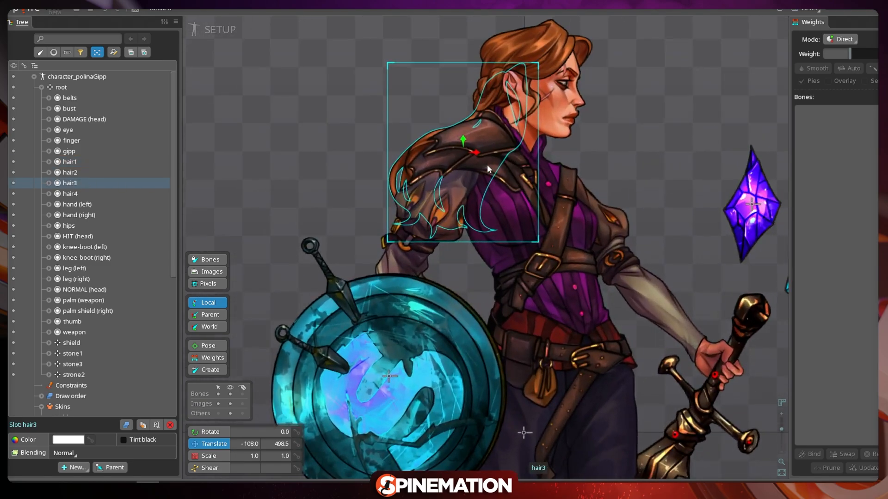
pyautogui.click(537, 95)
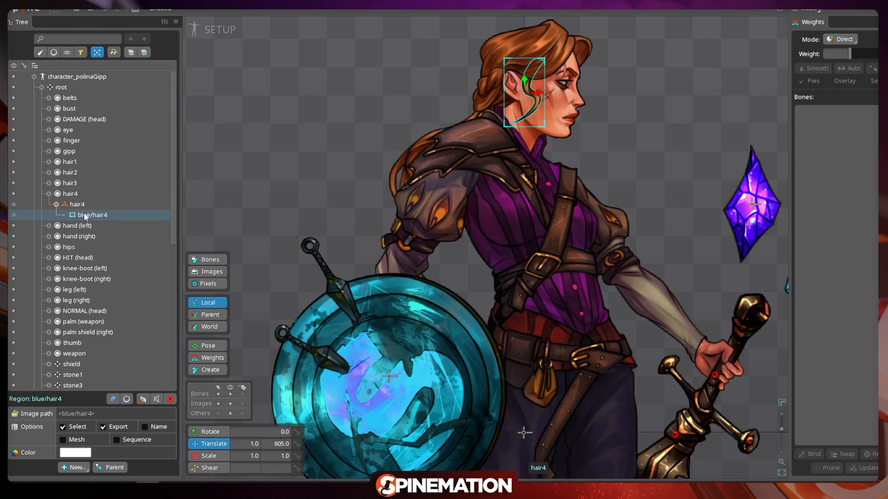
pyautogui.moveTo(99, 217)
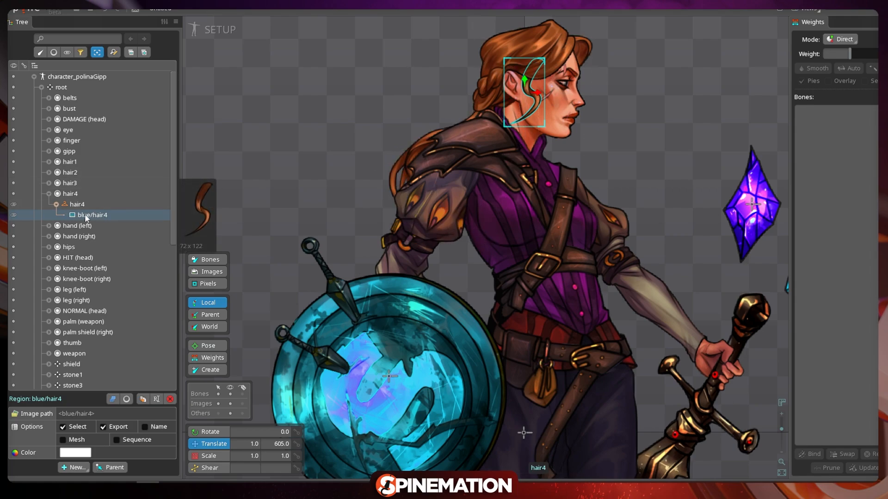
# Step: Switch between the red and blue skins to compare the hair4 attachment's type, ending on red
pyautogui.scroll(-7, 85, 217)
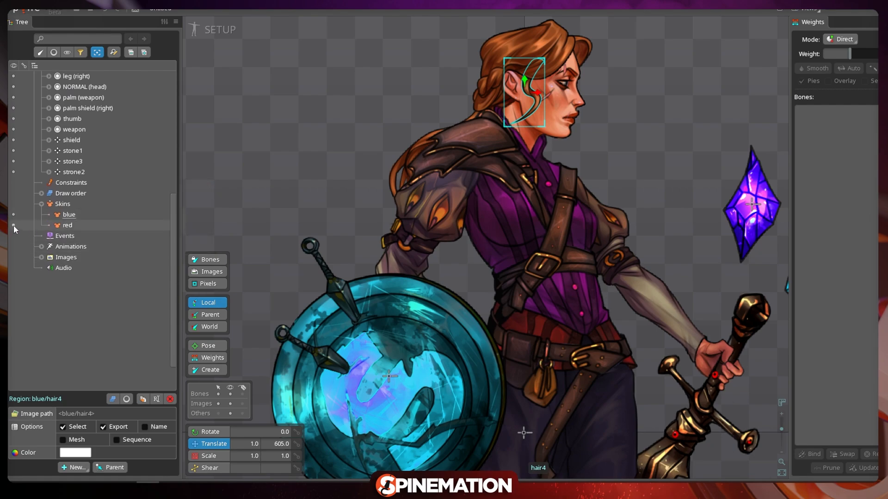
pyautogui.click(14, 225)
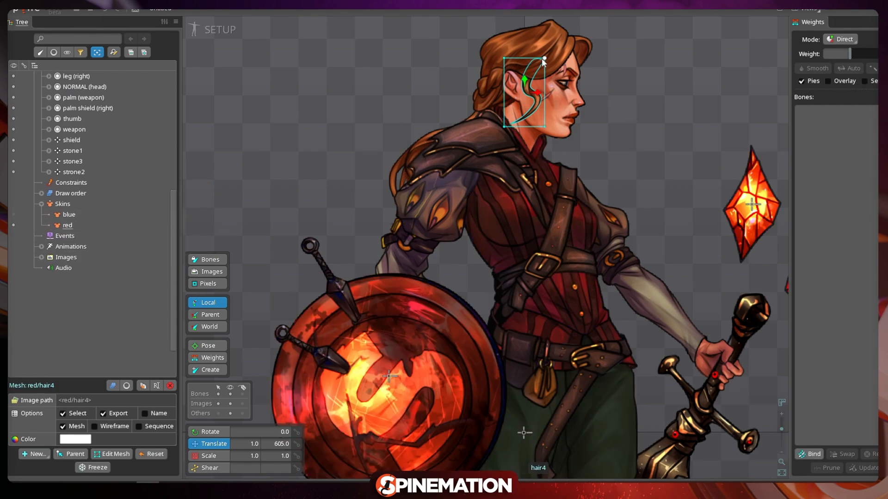
pyautogui.scroll(5, 88, 160)
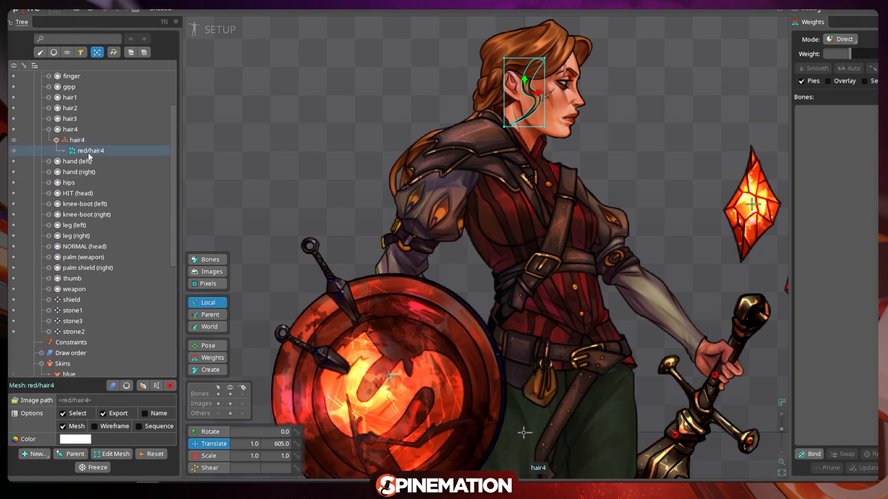
pyautogui.scroll(-1, 89, 157)
pyautogui.click(14, 343)
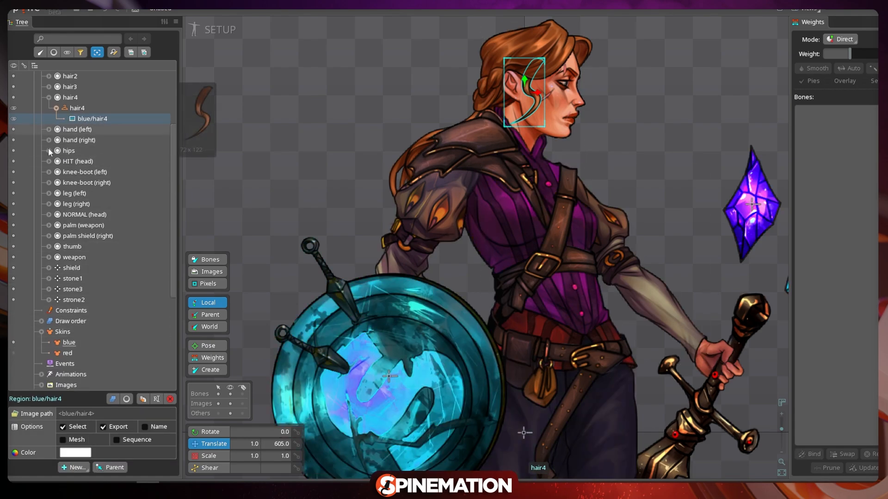
pyautogui.click(14, 353)
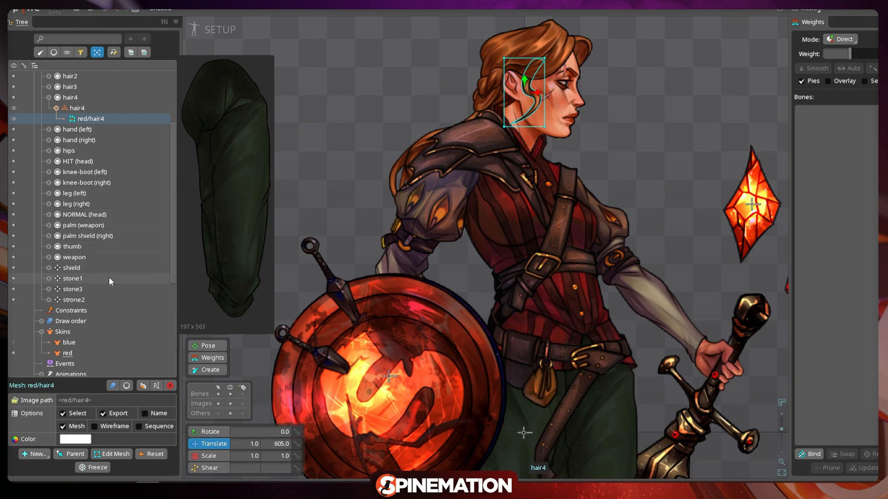
# Step: Select the stone3 bone, the shield bone and the red/shield attachment in turn to examine the imported bones
pyautogui.click(79, 289)
pyautogui.scroll(-2, 754, 237)
pyautogui.moveTo(754, 237); pyautogui.dragTo(565, 193)
pyautogui.moveTo(666, 295); pyautogui.dragTo(672, 172)
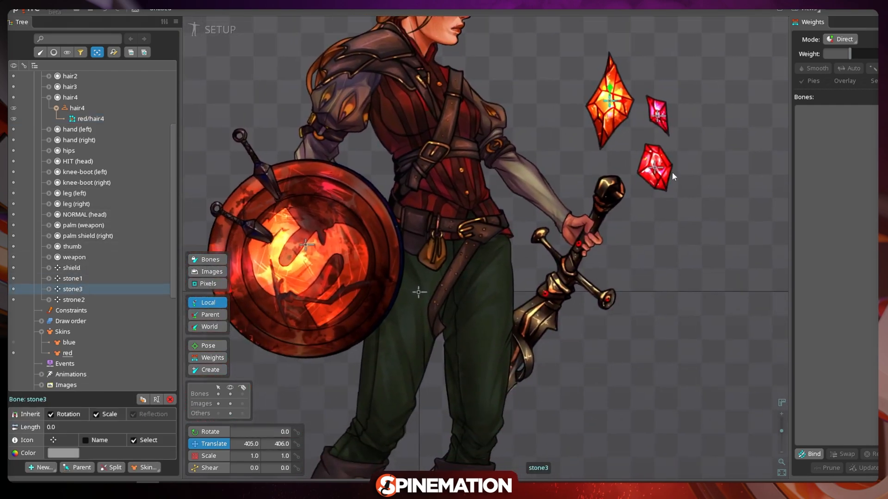
pyautogui.click(306, 244)
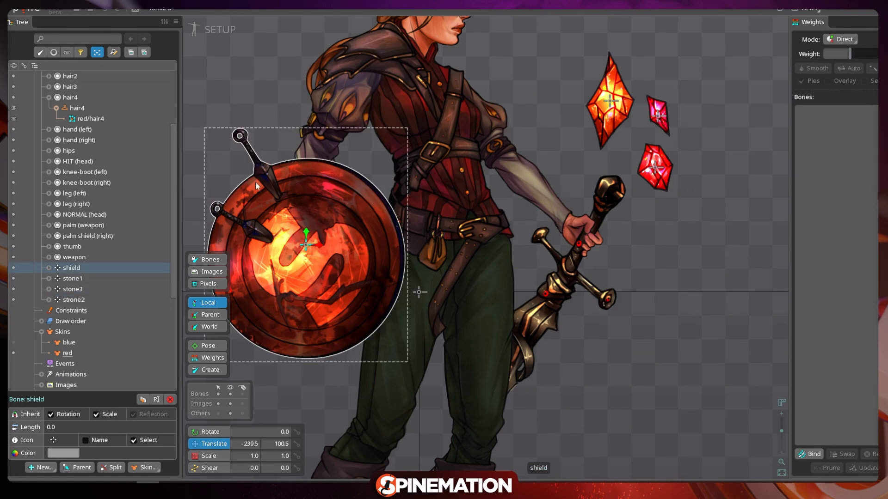
pyautogui.click(245, 144)
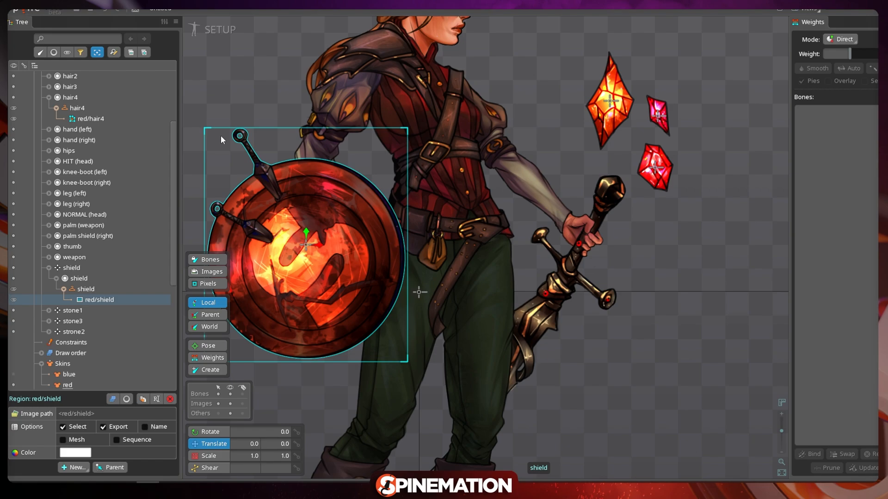
# Step: Select the extra/gipp signature image beside the character's feet and hide the gipp slot
pyautogui.moveTo(363, 227); pyautogui.dragTo(454, 219)
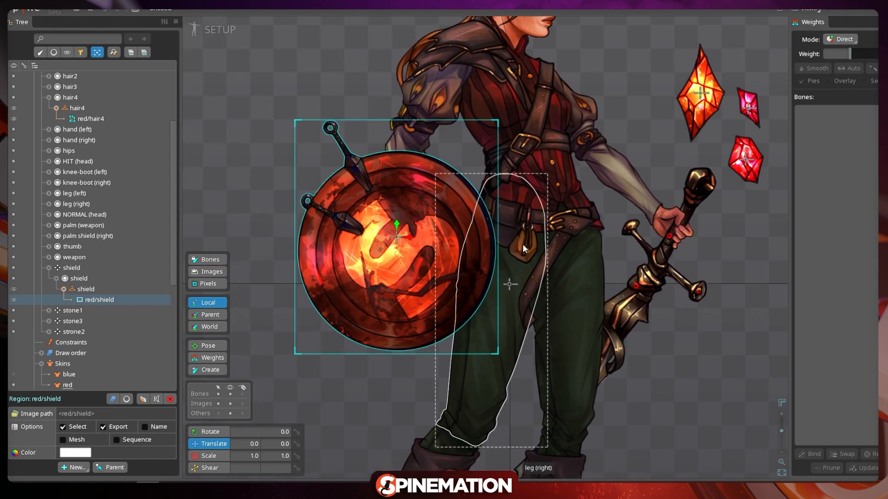
pyautogui.moveTo(710, 399); pyautogui.dragTo(560, 390)
pyautogui.scroll(-2, 592, 310)
pyautogui.scroll(-2, 92, 296)
pyautogui.scroll(-3, 641, 330)
pyautogui.scroll(-1, 640, 327)
pyautogui.click(611, 405)
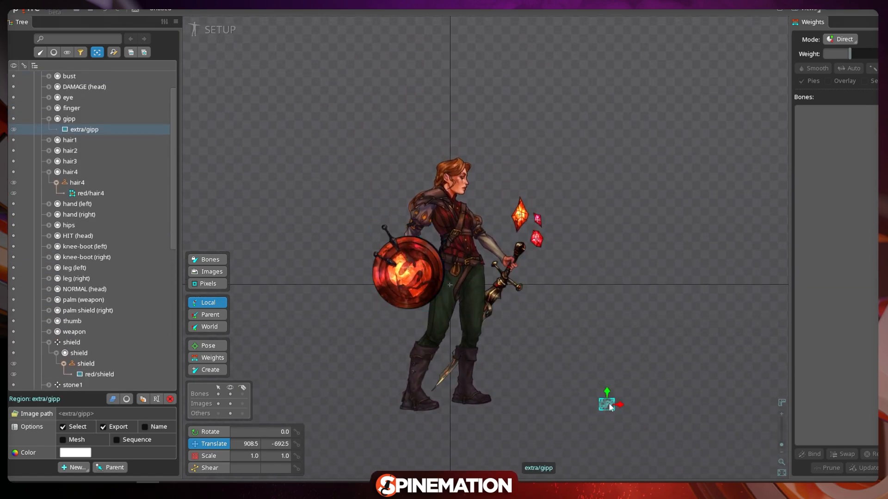
pyautogui.click(14, 120)
# Step: Expand the skeleton's Images node to review the exported folders and select the blue folder
pyautogui.moveTo(176, 138); pyautogui.dragTo(175, 207)
pyautogui.click(42, 356)
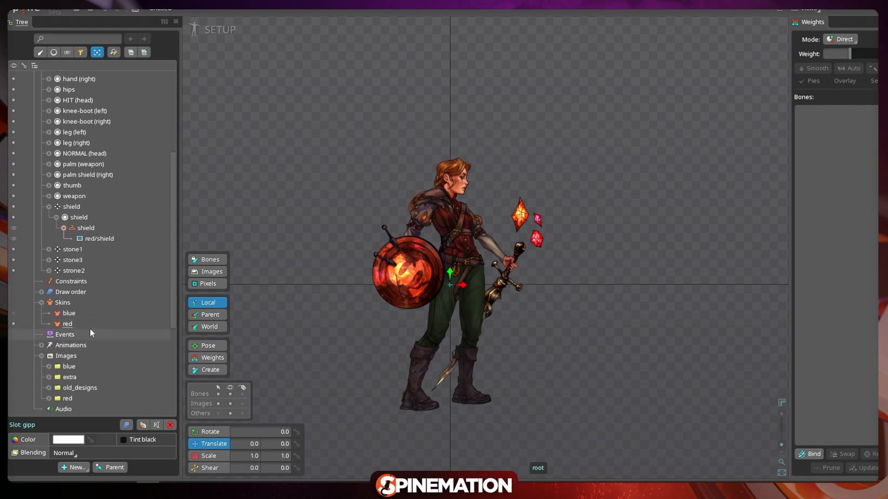
pyautogui.scroll(-5, 92, 327)
pyautogui.scroll(3, 76, 266)
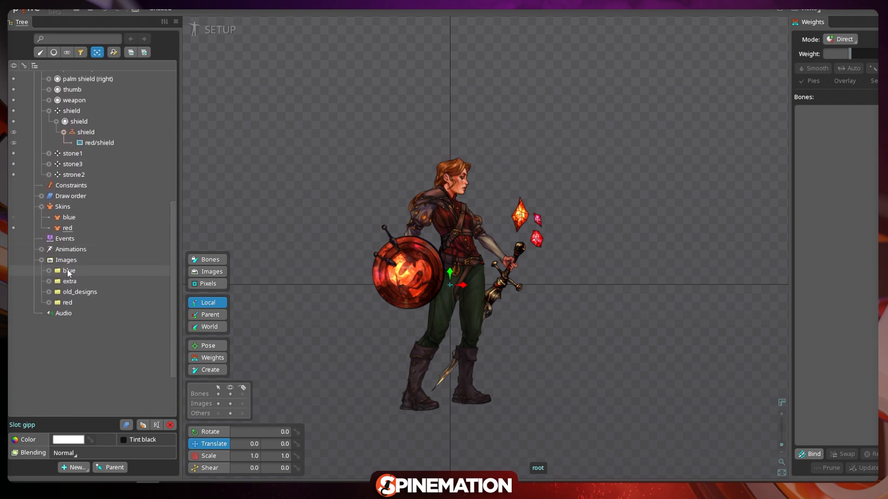
pyautogui.click(88, 269)
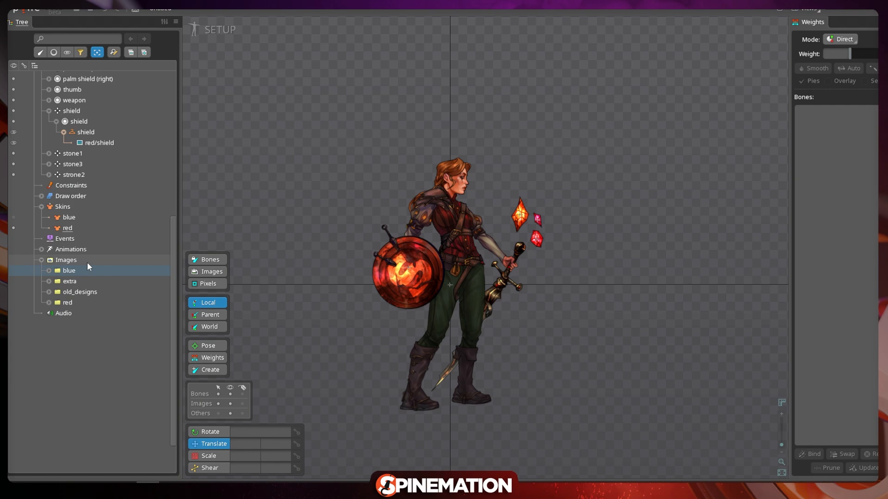
# Step: Expand the extra images folder, select its gipp image, and collapse the folder again
pyautogui.click(65, 281)
pyautogui.click(48, 281)
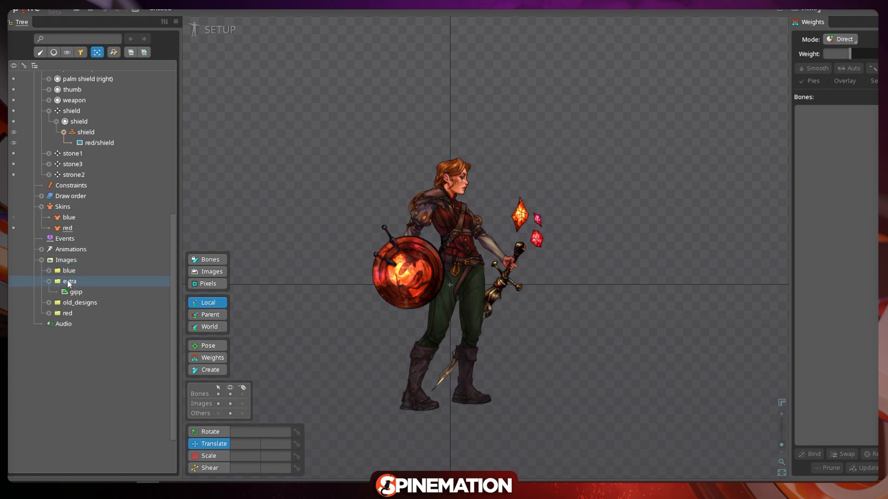
pyautogui.click(73, 293)
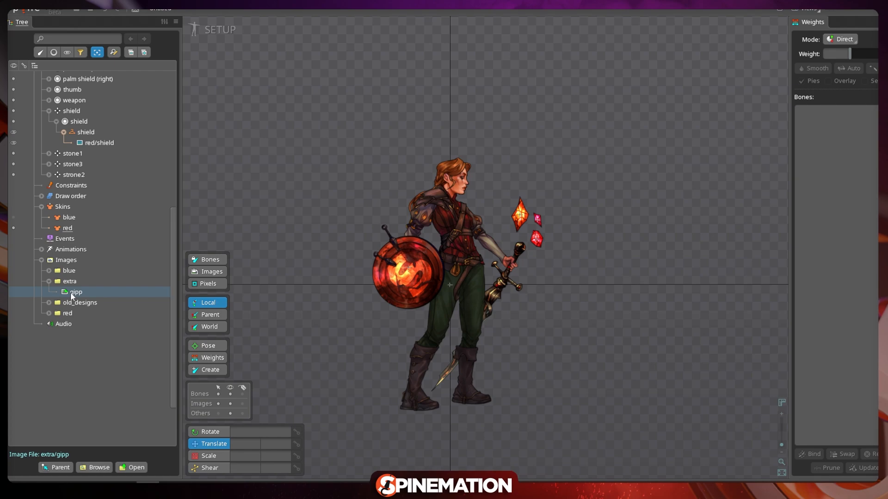
pyautogui.click(49, 282)
# Step: Expand the old_designs folder under Images to examine its image files, and collapse it again
pyautogui.click(65, 303)
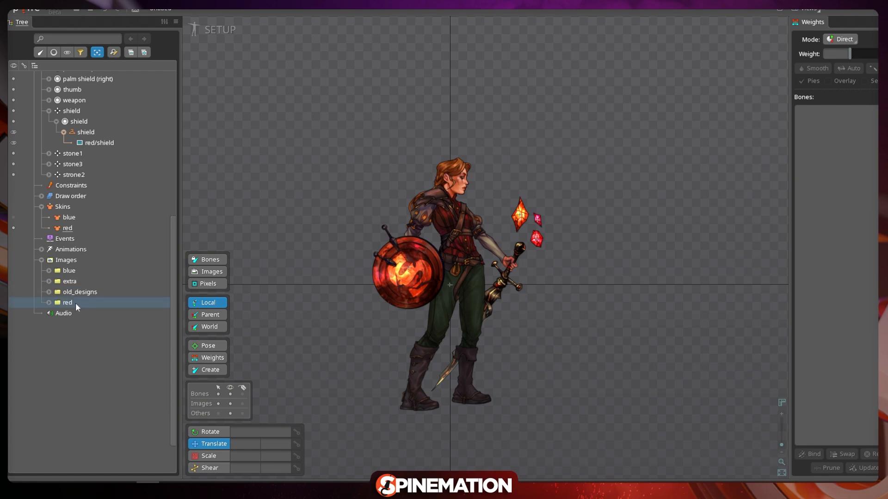
pyautogui.click(84, 292)
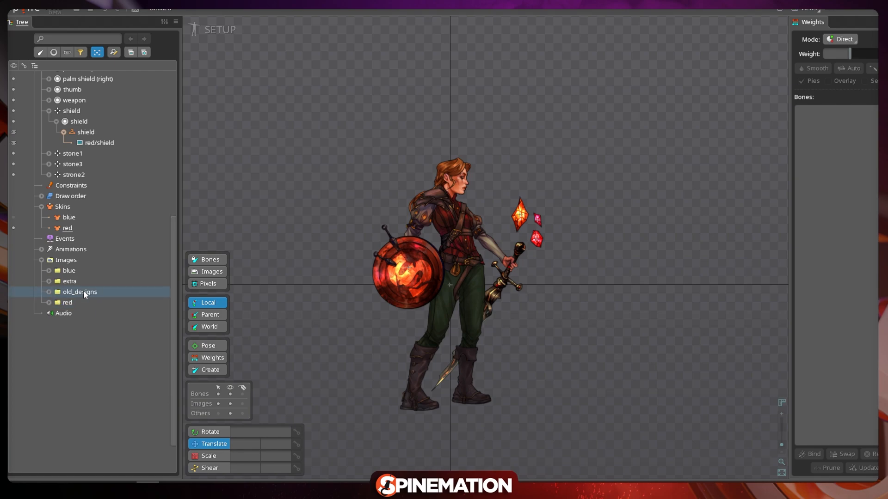
pyautogui.click(51, 291)
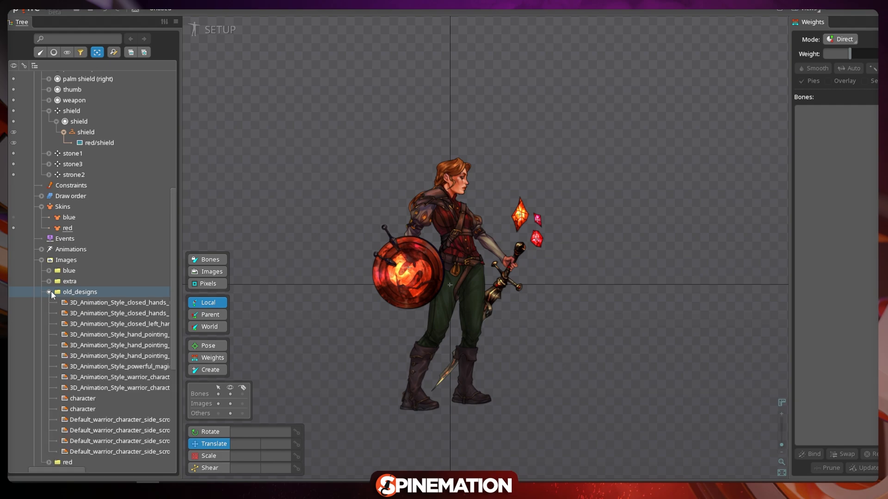
pyautogui.click(51, 292)
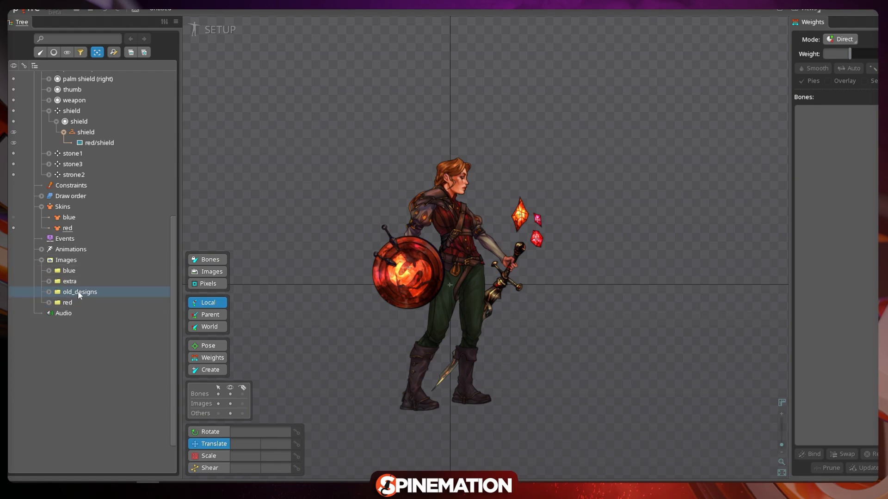
# Step: Highlight the red, blue and extra image folders, ending with only the blue and red folders selected
pyautogui.click(70, 302)
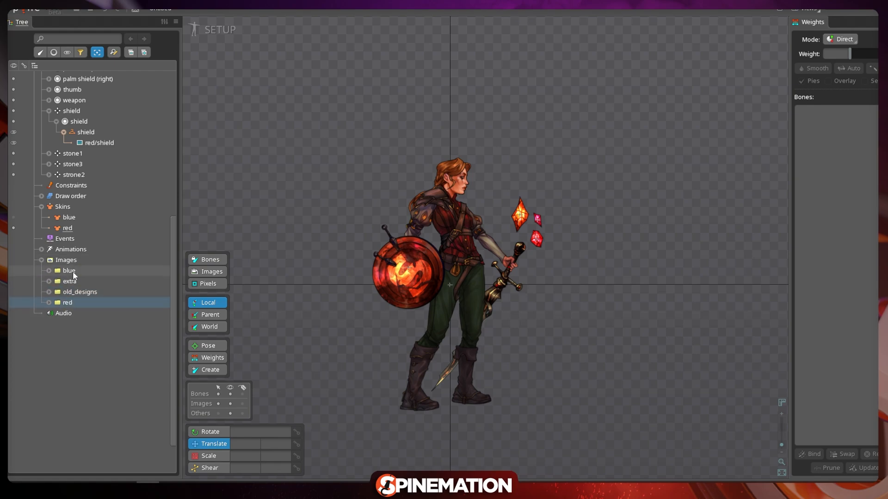
pyautogui.keyDown('ctrl'); pyautogui.click(73, 271); pyautogui.keyUp('ctrl')
pyautogui.keyDown('ctrl'); pyautogui.click(76, 279); pyautogui.keyUp('ctrl')
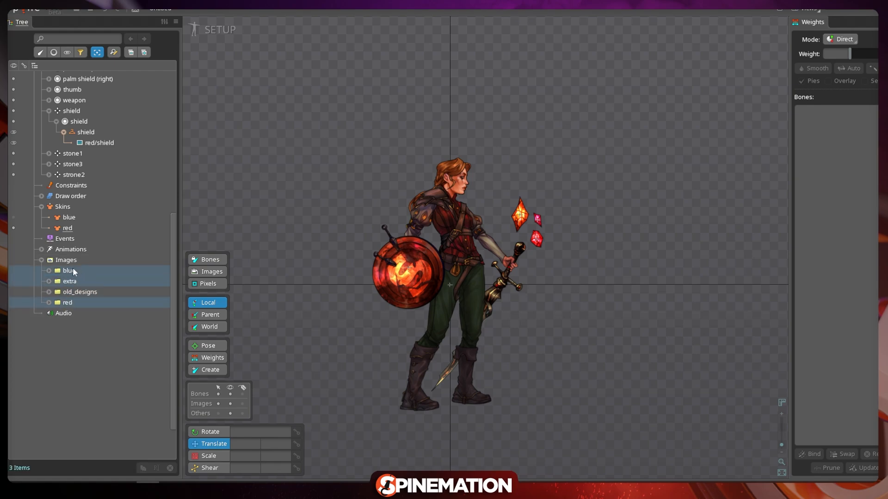
pyautogui.click(70, 281)
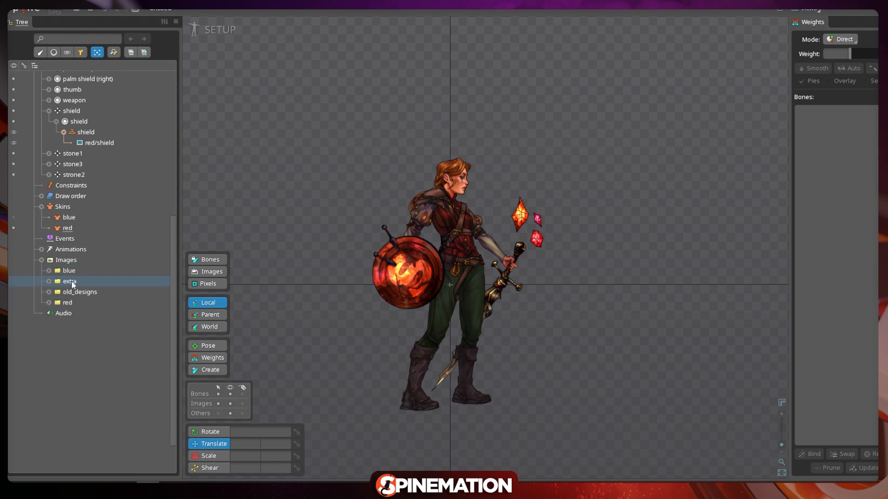
pyautogui.scroll(3, 118, 249)
pyautogui.click(71, 366)
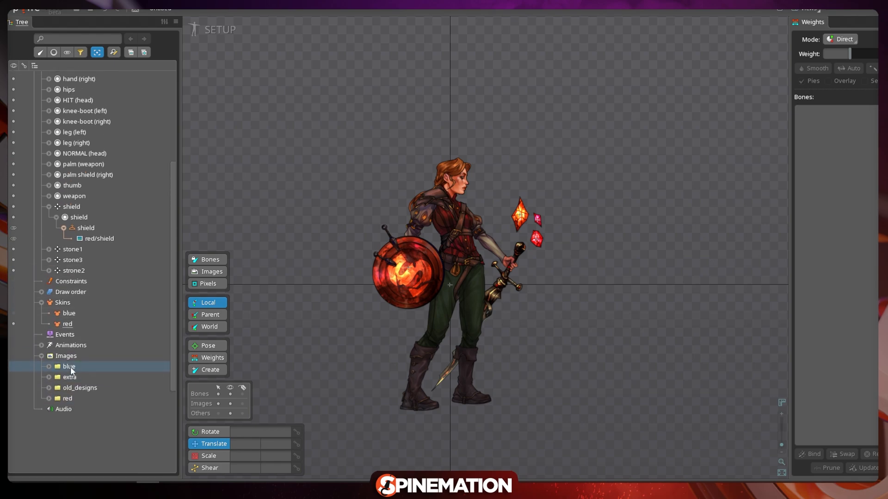
pyautogui.keyDown('ctrl'); pyautogui.click(69, 399); pyautogui.keyUp('ctrl')
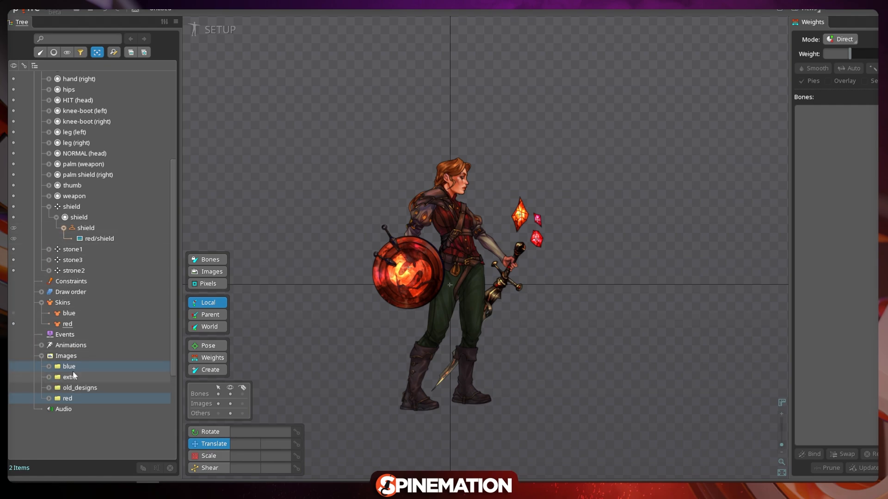
# Step: Collapse the hair4 slot and the shield bone in the skeleton hierarchy
pyautogui.scroll(4, 106, 235)
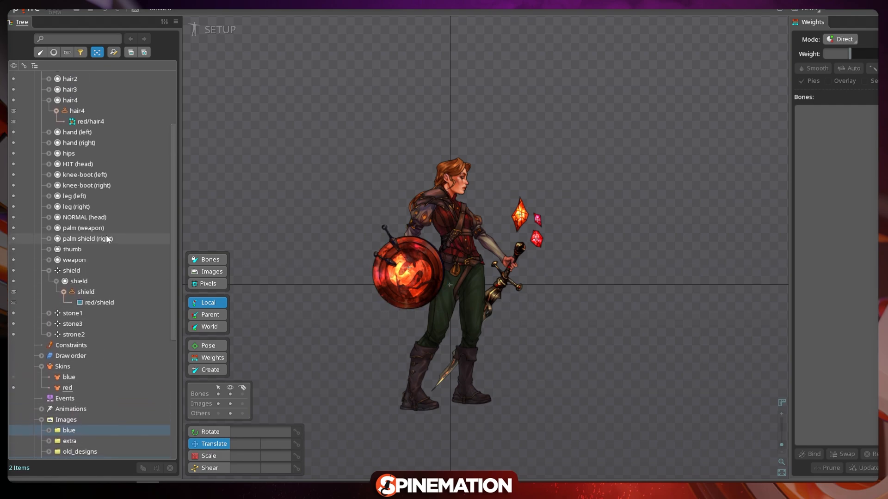
pyautogui.click(47, 164)
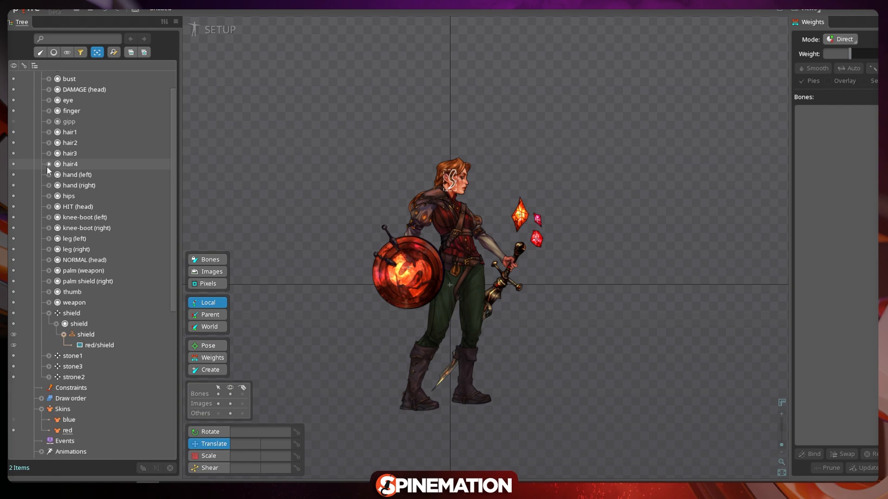
pyautogui.click(49, 313)
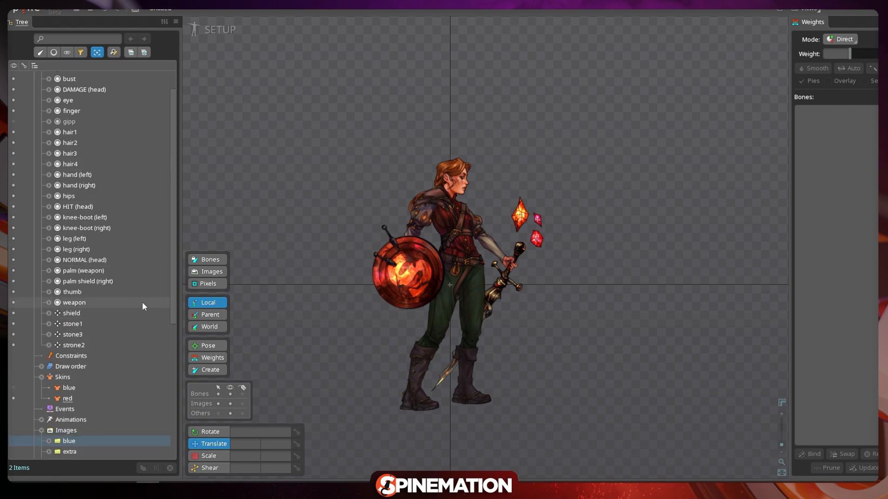
pyautogui.scroll(1, 83, 288)
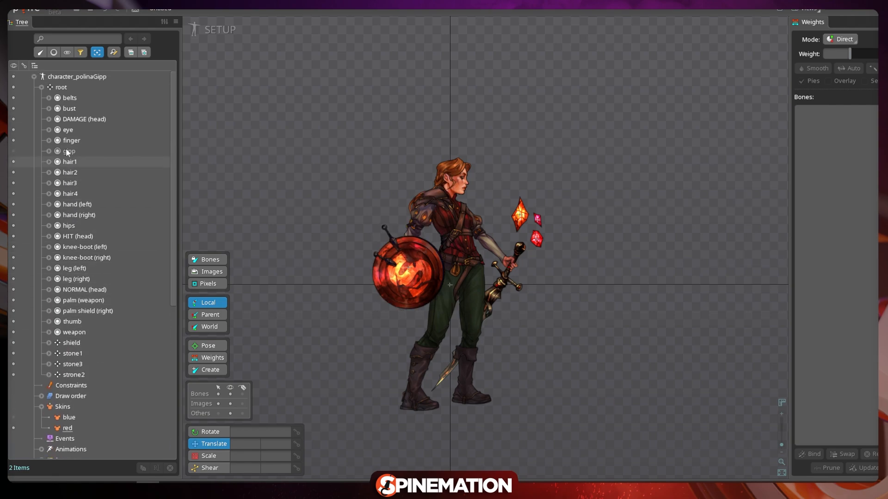
# Step: Expand the DAMAGE (head) slot and its skin placeholder, and select the red/DAMAGE (head) attachment
pyautogui.click(49, 119)
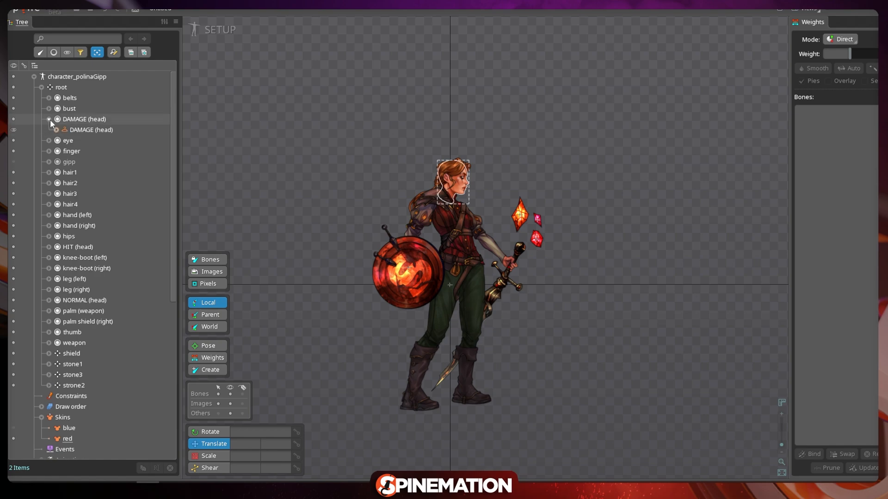
pyautogui.click(57, 130)
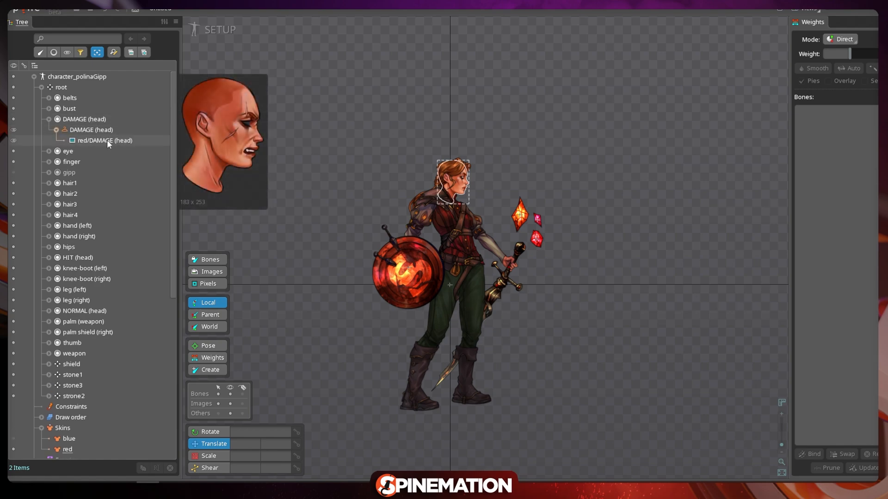
pyautogui.click(106, 140)
# Step: Switch repeatedly between the blue and red skins to compare the DAMAGE (head) attachment, ending on red
pyautogui.scroll(-4, 115, 259)
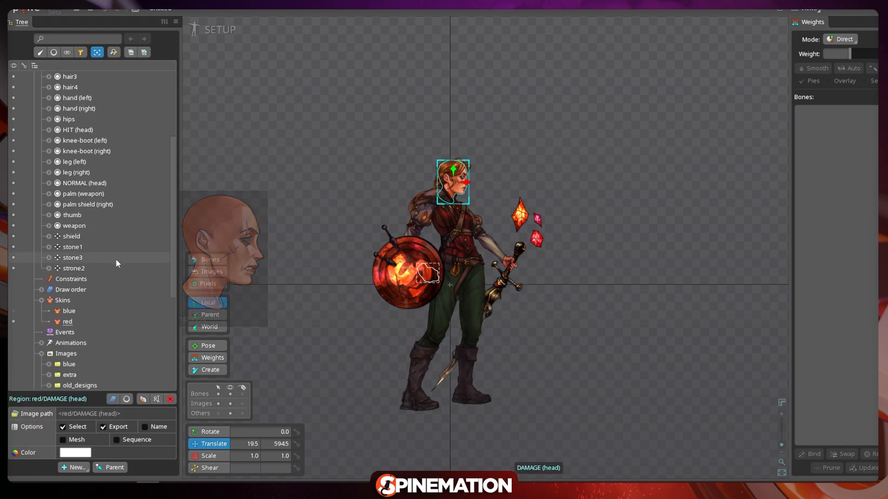
pyautogui.click(14, 310)
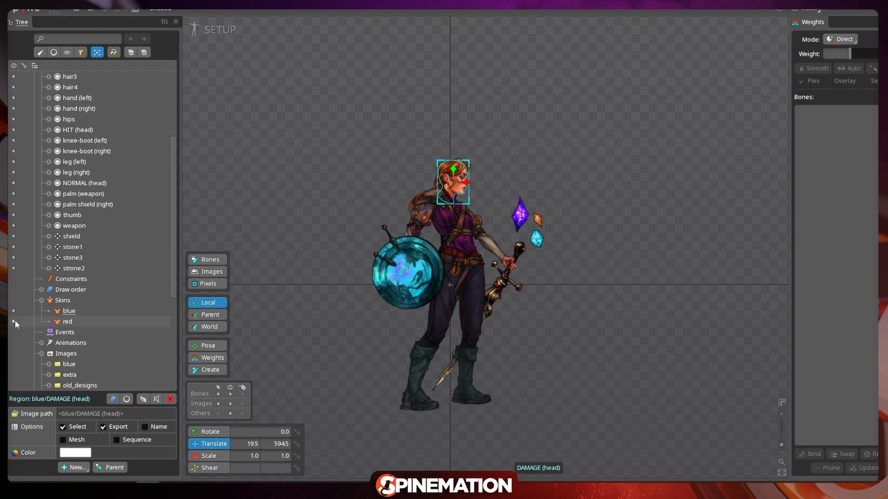
pyautogui.click(14, 321)
pyautogui.click(14, 311)
pyautogui.click(15, 321)
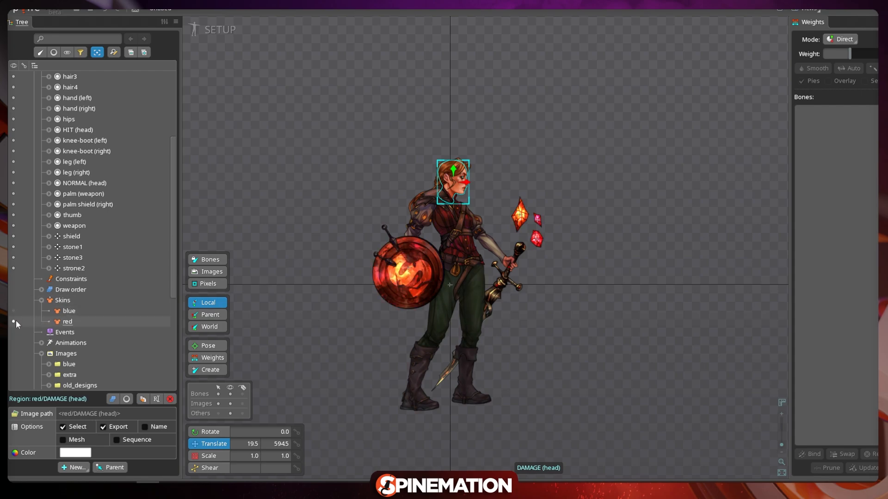
pyautogui.click(13, 311)
pyautogui.click(13, 322)
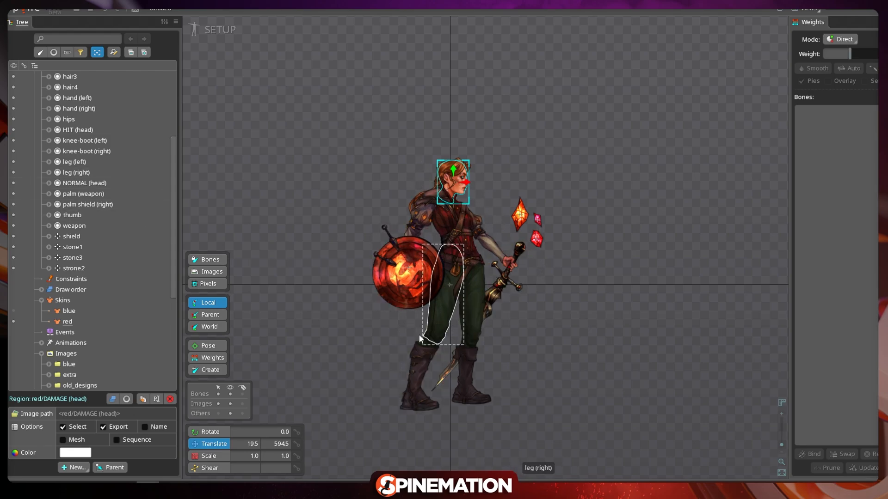
pyautogui.scroll(5, 177, 201)
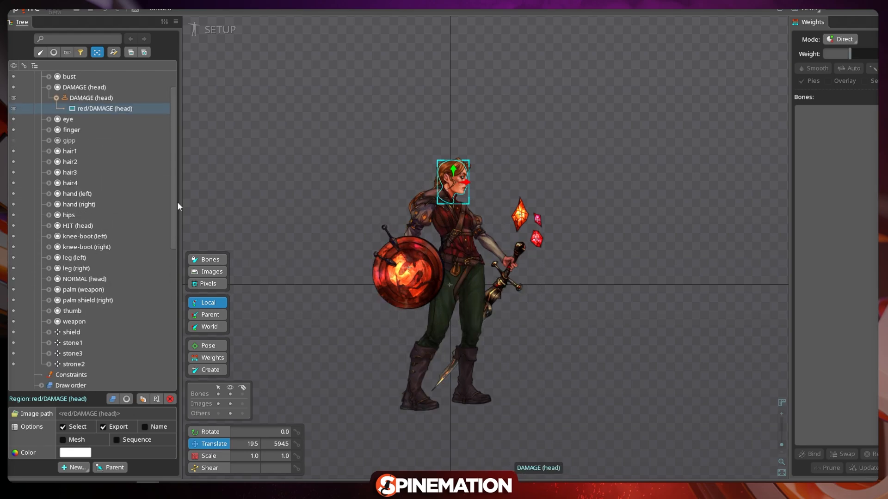
pyautogui.scroll(-2, 176, 202)
pyautogui.scroll(2, 178, 221)
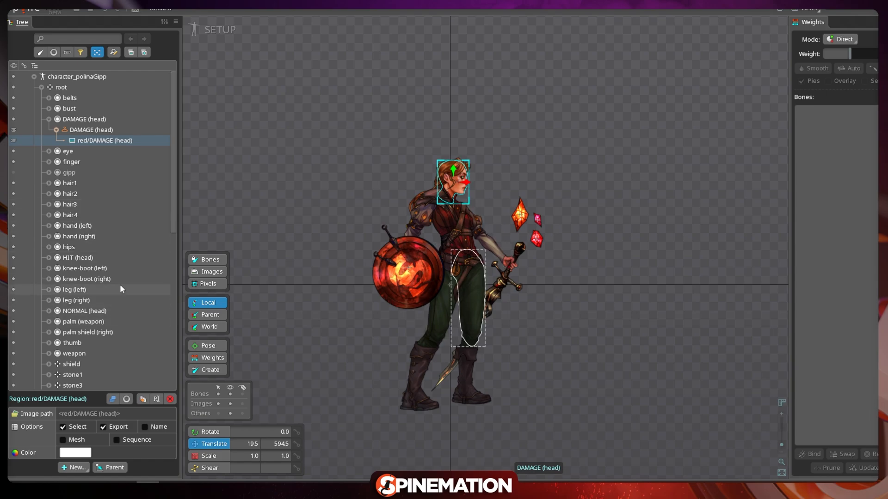
pyautogui.scroll(-3, 123, 281)
pyautogui.scroll(3, 125, 243)
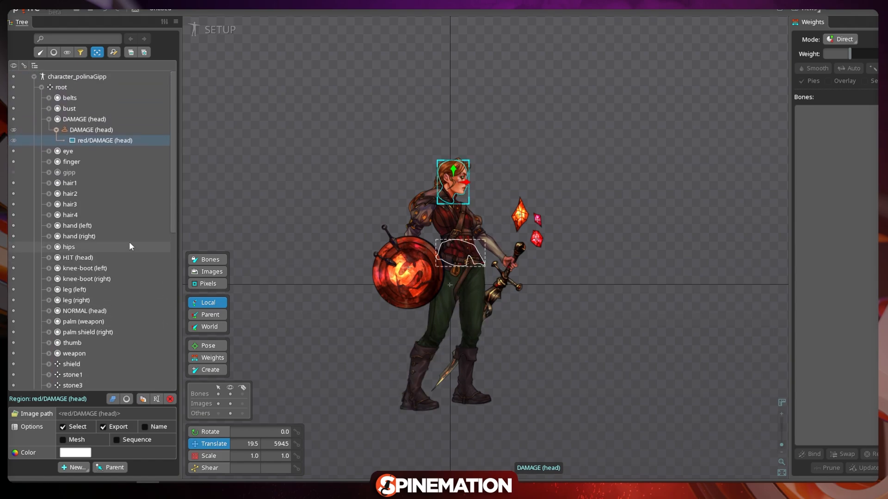
# Step: Select the sword hand's fingers and show fingers (left)2 and fingers (left)3 in turn within the finger slot, ending on fingers (left)1
pyautogui.click(514, 266)
pyautogui.click(68, 176)
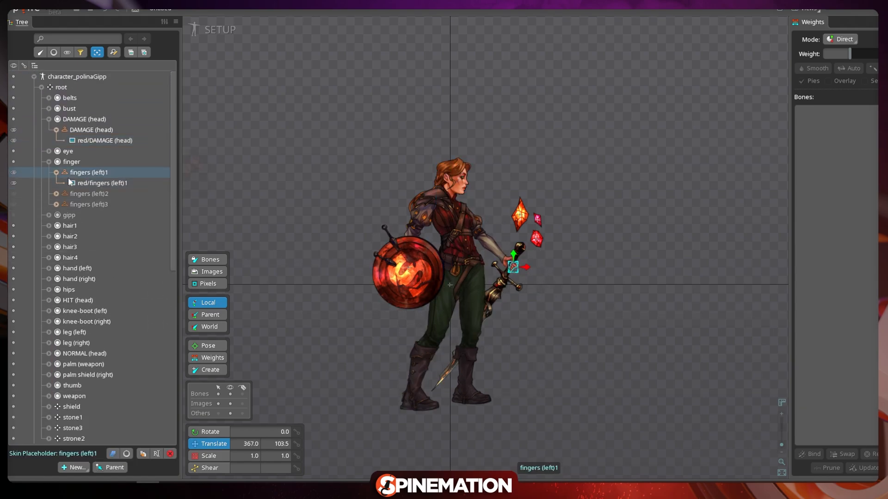
pyautogui.click(58, 173)
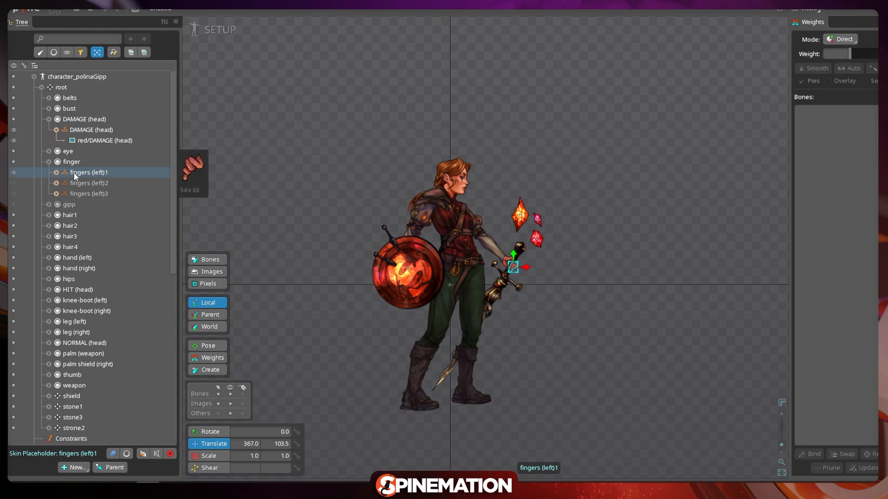
pyautogui.click(14, 183)
pyautogui.click(13, 194)
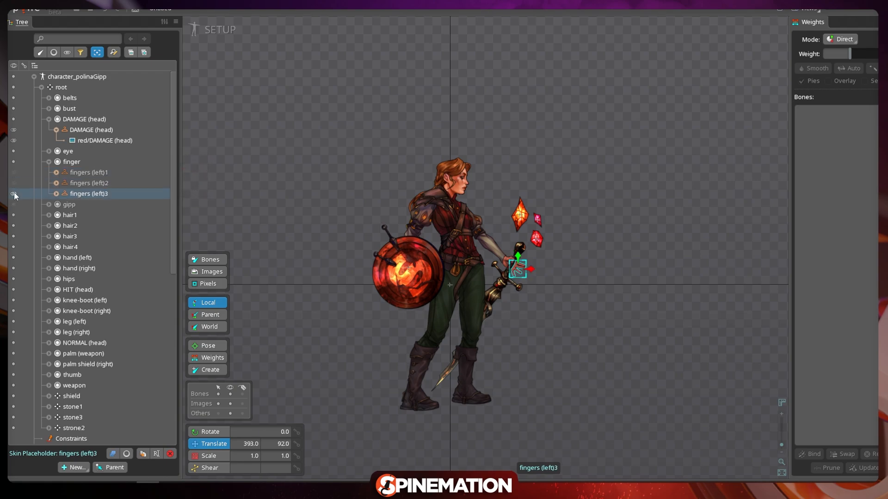
pyautogui.scroll(5, 481, 273)
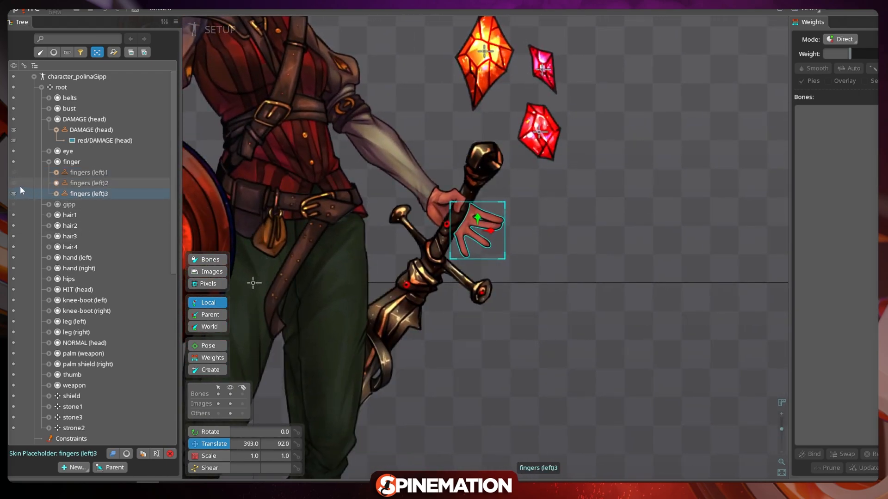
pyautogui.click(14, 183)
pyautogui.click(14, 173)
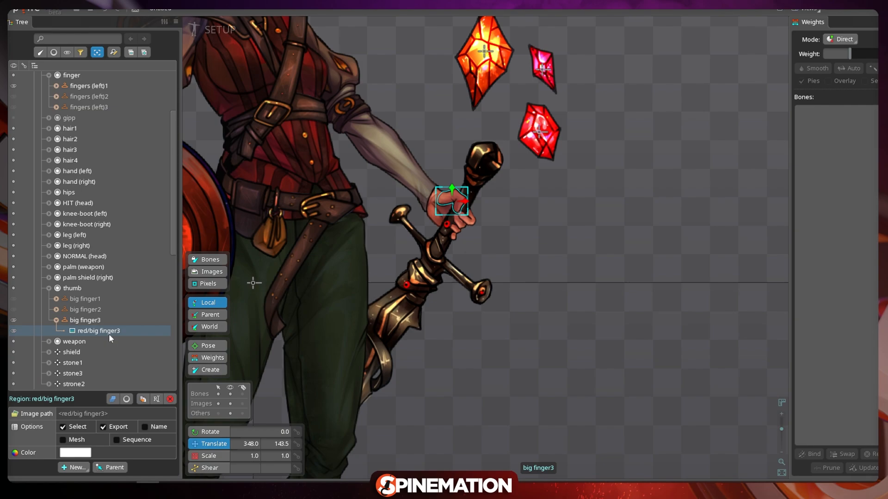
# Step: Show big finger1, big finger2 and big finger3 in turn within the thumb slot, ending on big finger3
pyautogui.click(79, 298)
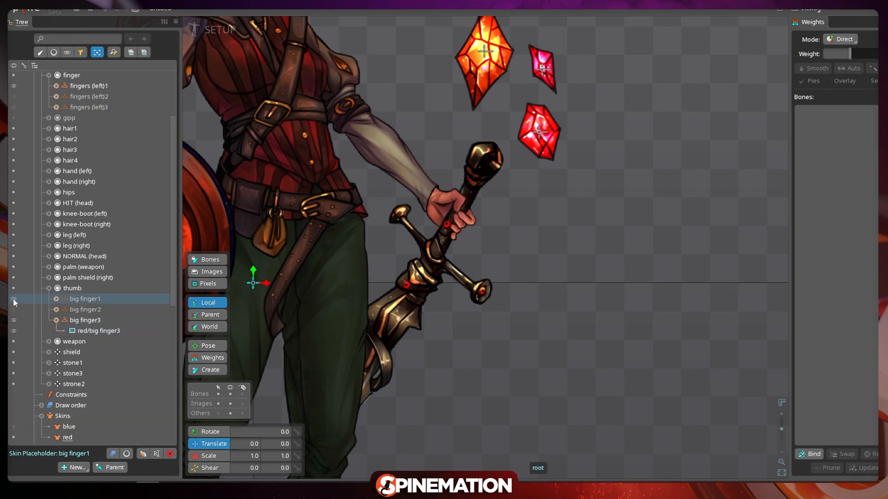
pyautogui.click(14, 298)
pyautogui.click(13, 310)
pyautogui.click(14, 319)
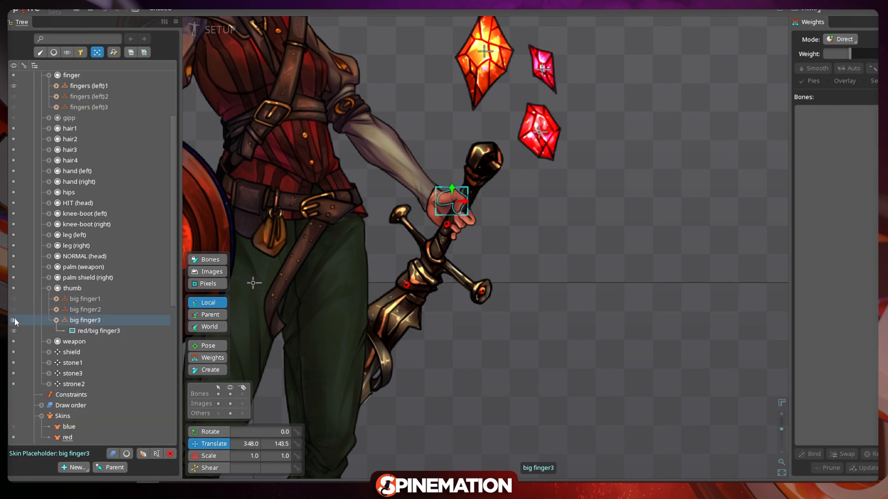
# Step: Select the thumb slot and collapse it in the skeleton hierarchy
pyautogui.click(40, 288)
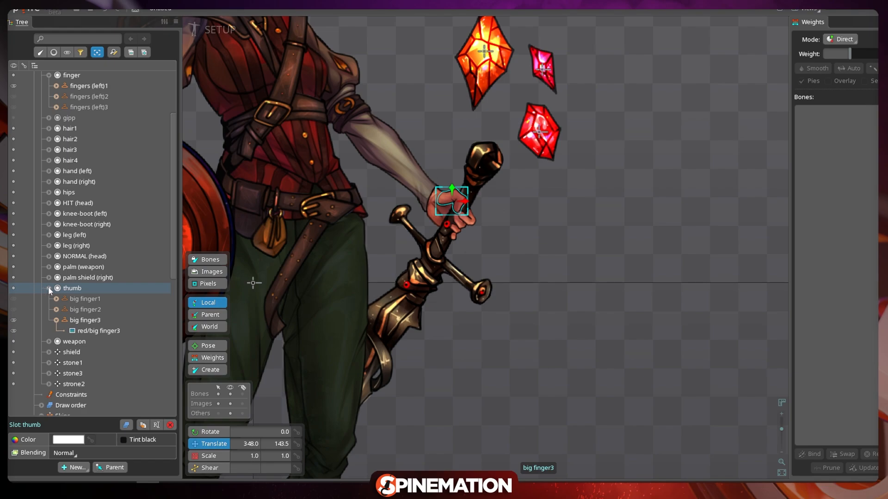
pyautogui.click(49, 288)
pyautogui.scroll(-2, 127, 315)
pyautogui.scroll(3, 126, 315)
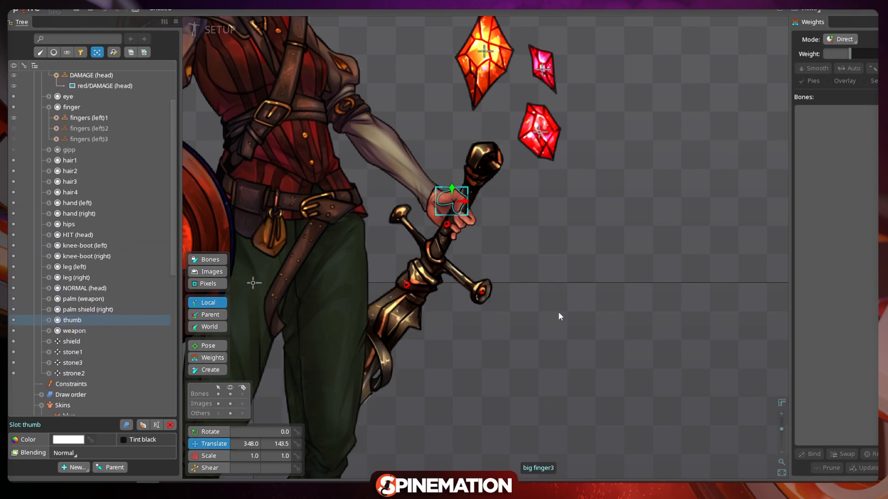
# Step: Select the red/hair4 mesh on the character's head for a closer look at it
pyautogui.scroll(-5, 558, 317)
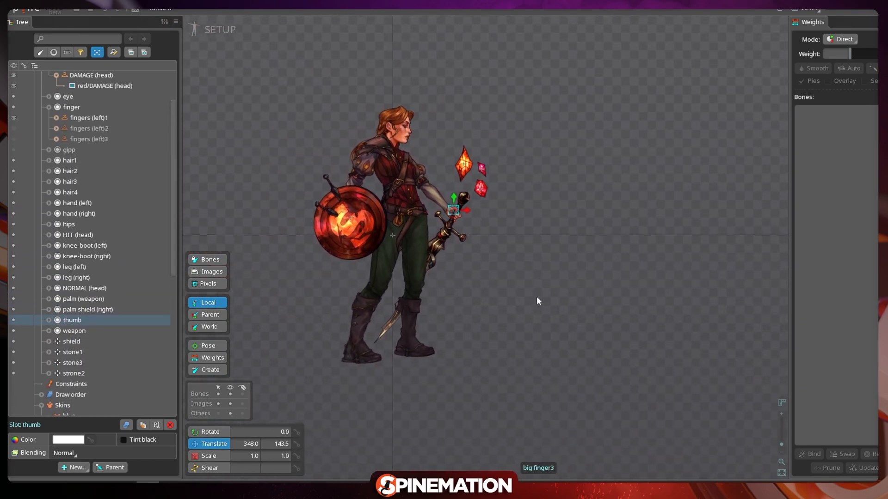
pyautogui.click(395, 128)
pyautogui.scroll(4, 395, 129)
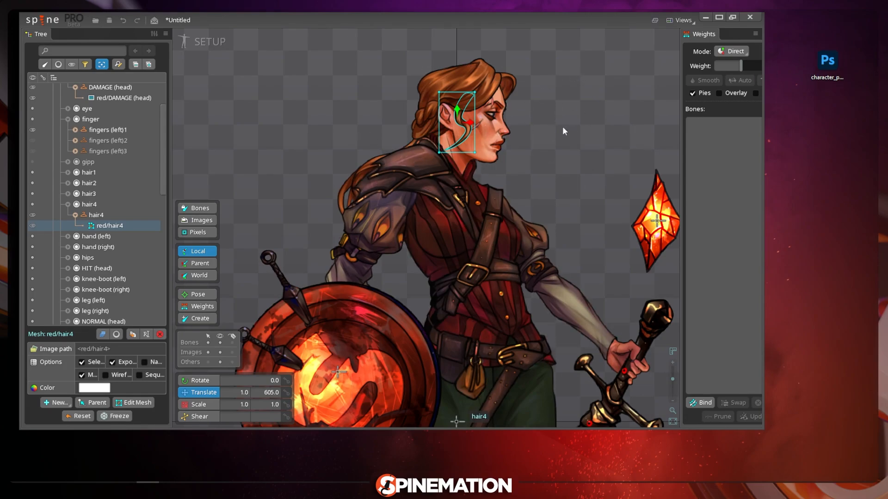
# Step: Examine the imported character from head to boots, with its shield, sword and floating stones, alongside the slots in the skeleton hierarchy
pyautogui.moveTo(562, 129); pyautogui.dragTo(538, 140)
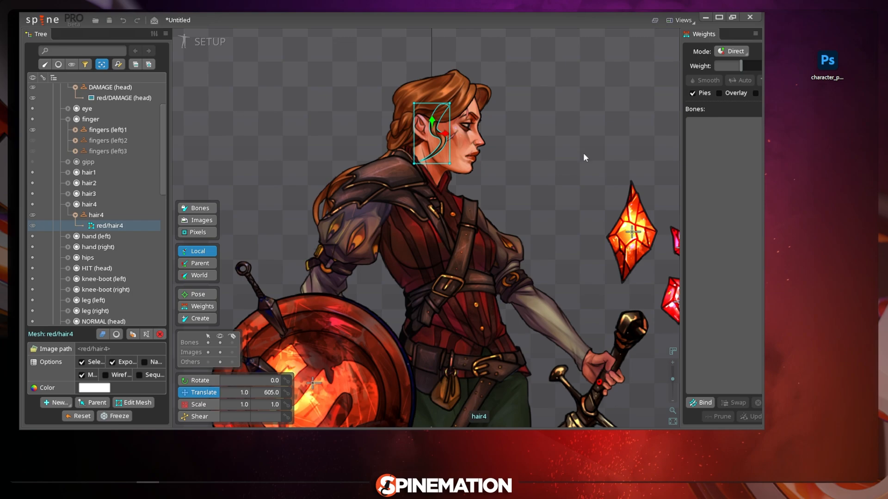
pyautogui.moveTo(583, 155); pyautogui.dragTo(609, 192)
pyautogui.scroll(-3, 99, 142)
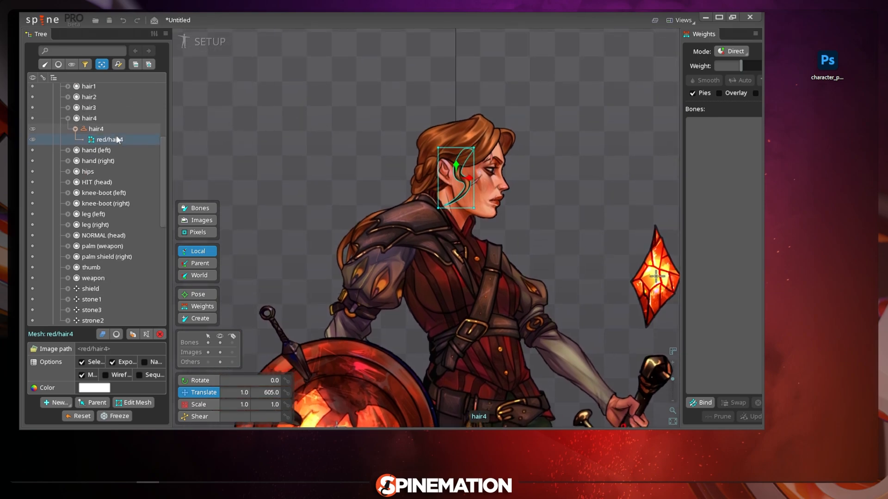
pyautogui.scroll(5, 111, 143)
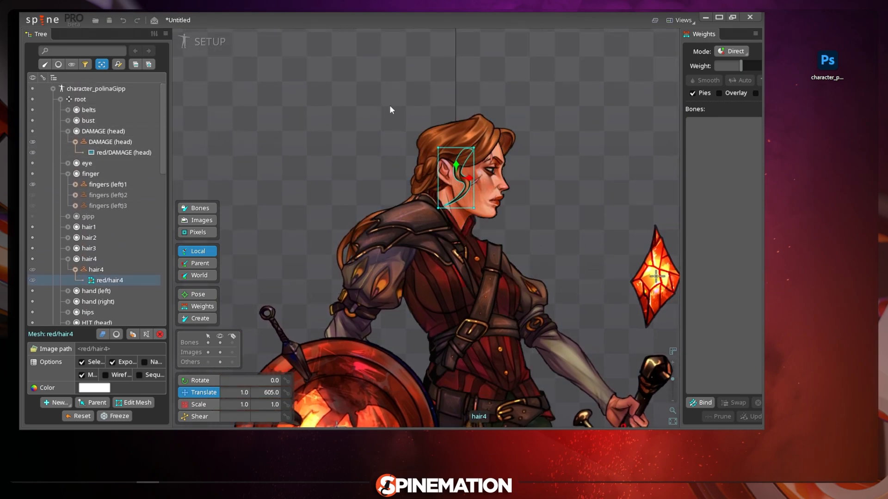
pyautogui.moveTo(590, 109); pyautogui.dragTo(499, 71)
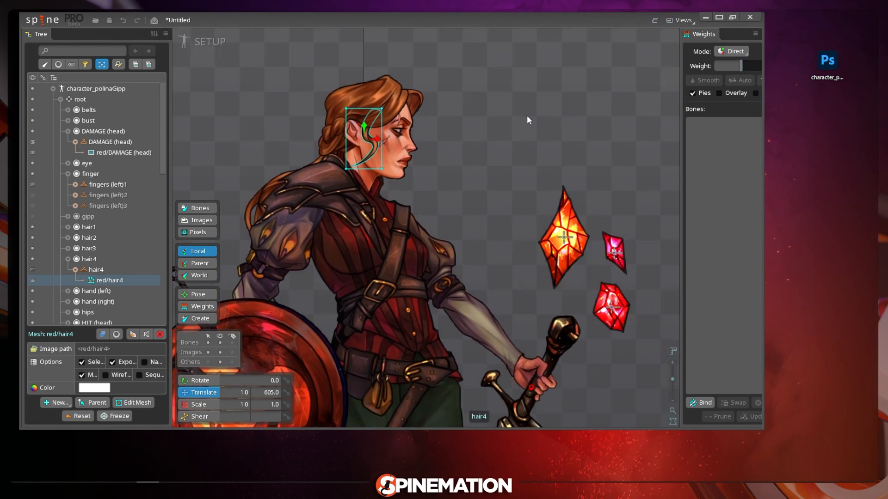
pyautogui.scroll(-1, 526, 115)
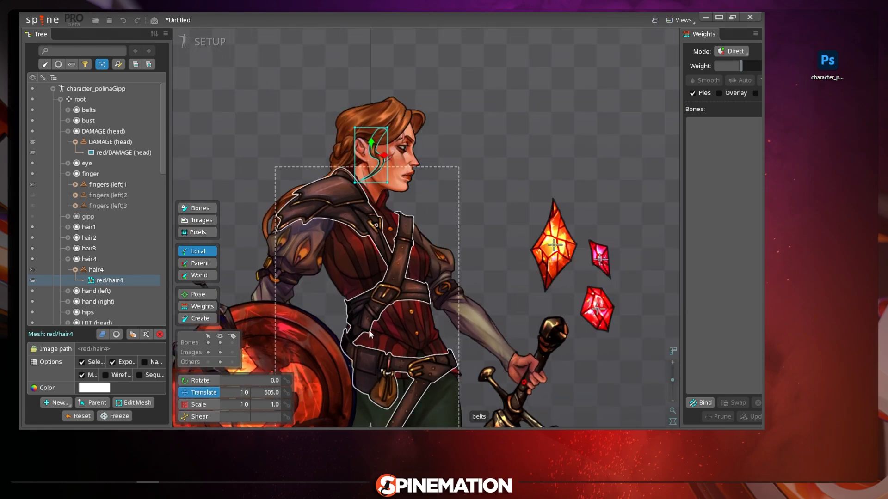
pyautogui.scroll(-3, 630, 166)
pyautogui.moveTo(584, 220); pyautogui.dragTo(612, 160)
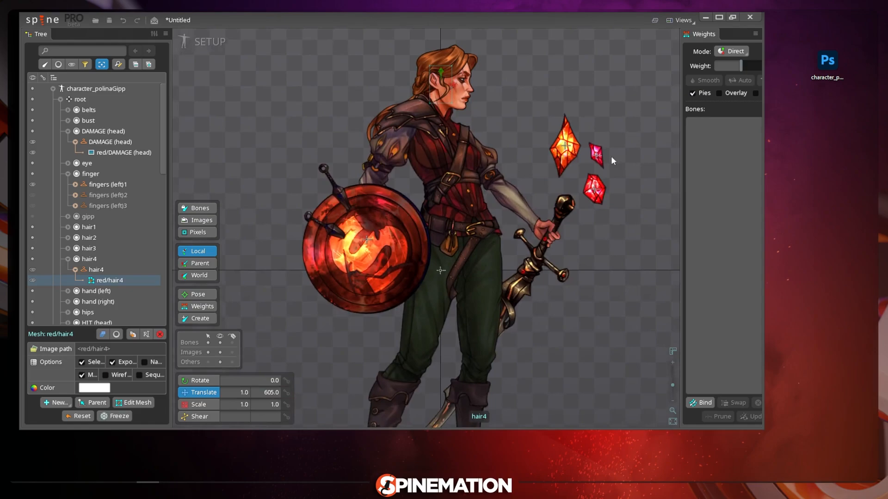
# Step: Maximize the window and look over the whole assembled character in the enlarged viewport
pyautogui.click(733, 17)
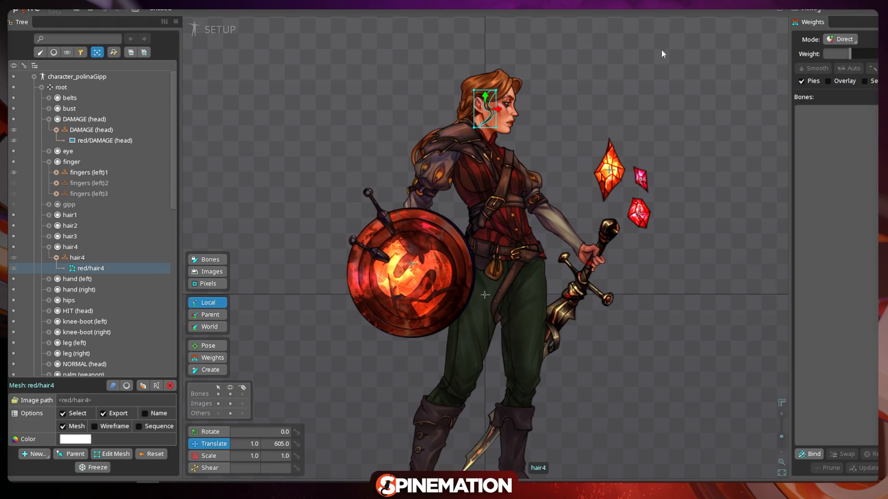
pyautogui.scroll(-4, 720, 172)
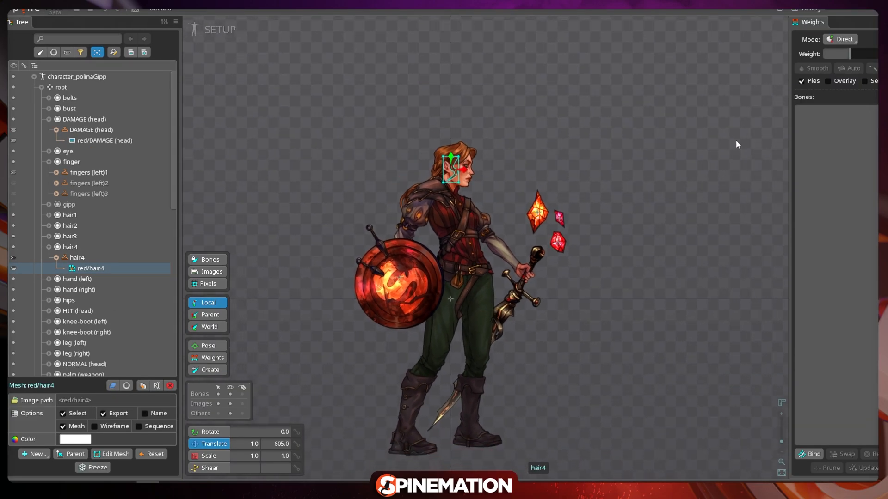
pyautogui.scroll(4, 667, 159)
pyautogui.scroll(-2, 676, 139)
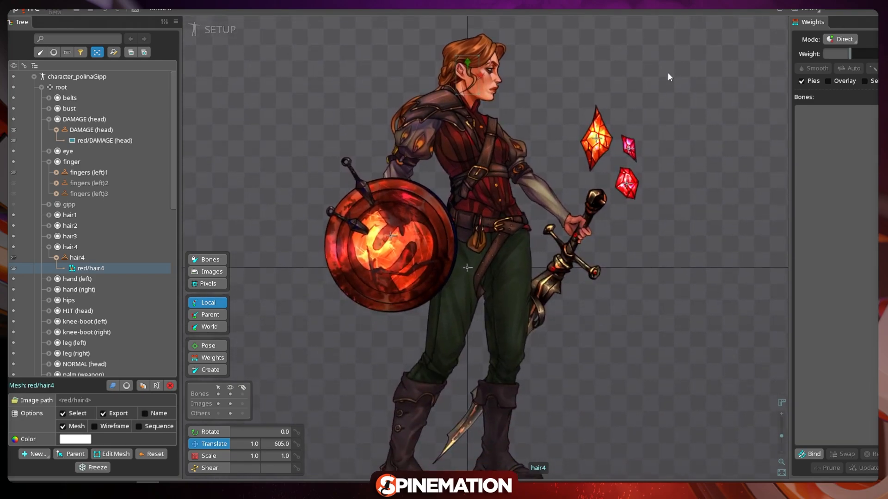